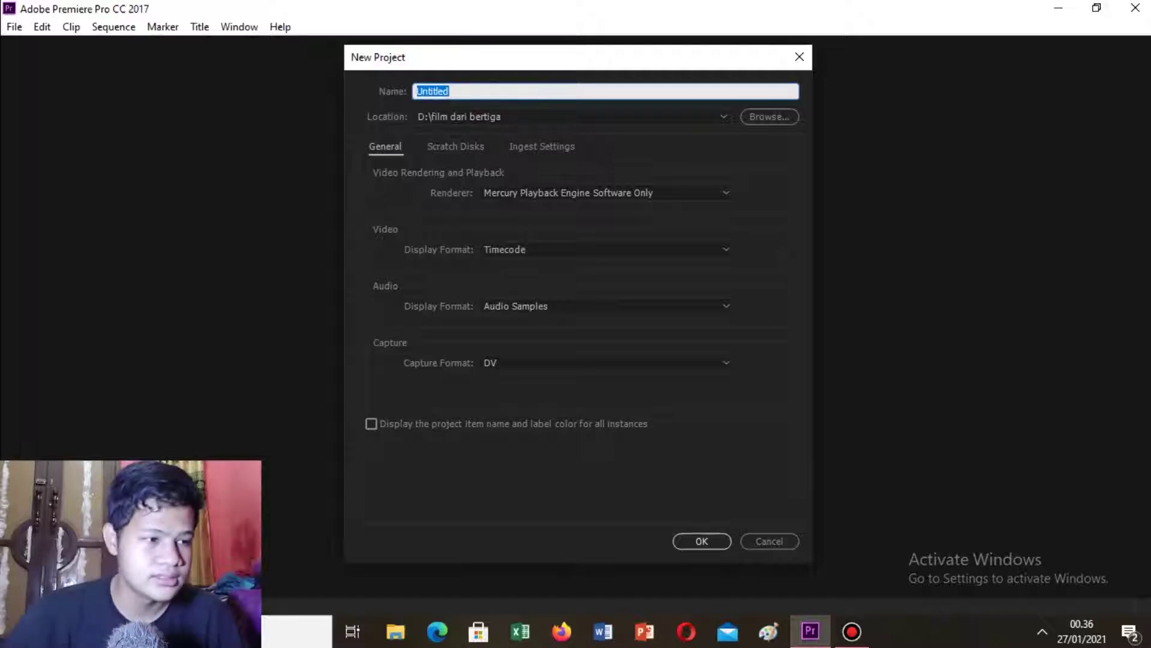
- Replace the default name of the new project with tutorial
click(450, 91)
key(BackSpace)
key(BackSpace)
key(BackSpace)
key(BackSpace)
key(BackSpace)
key(BackSpace)
key(BackSpace)
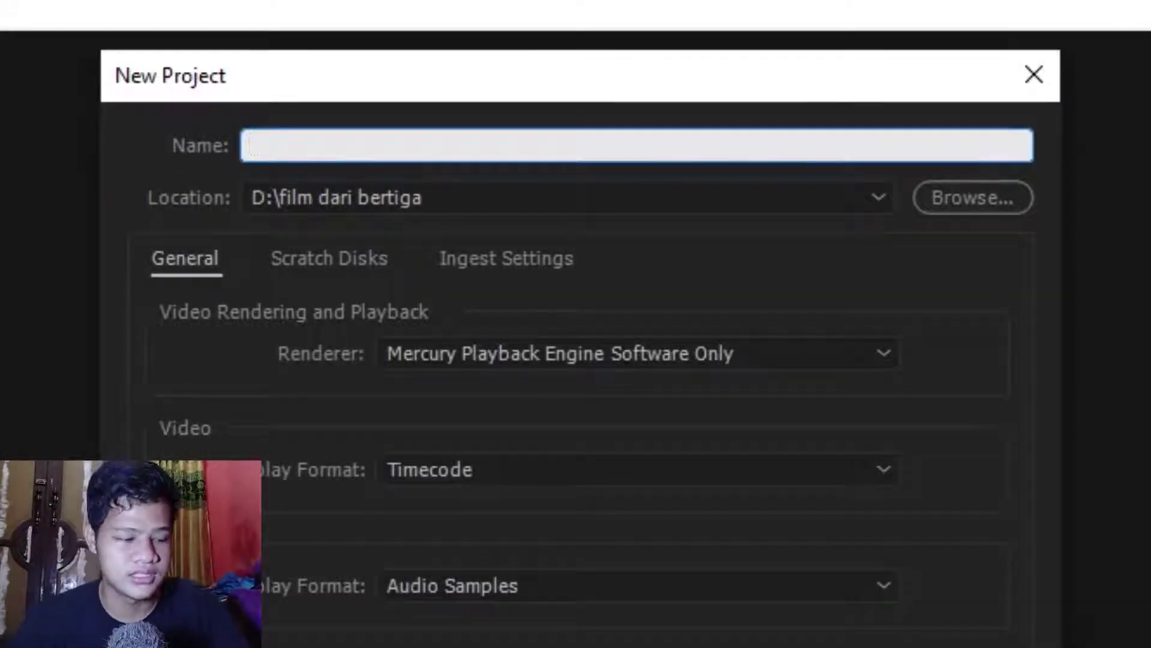
text(tut)
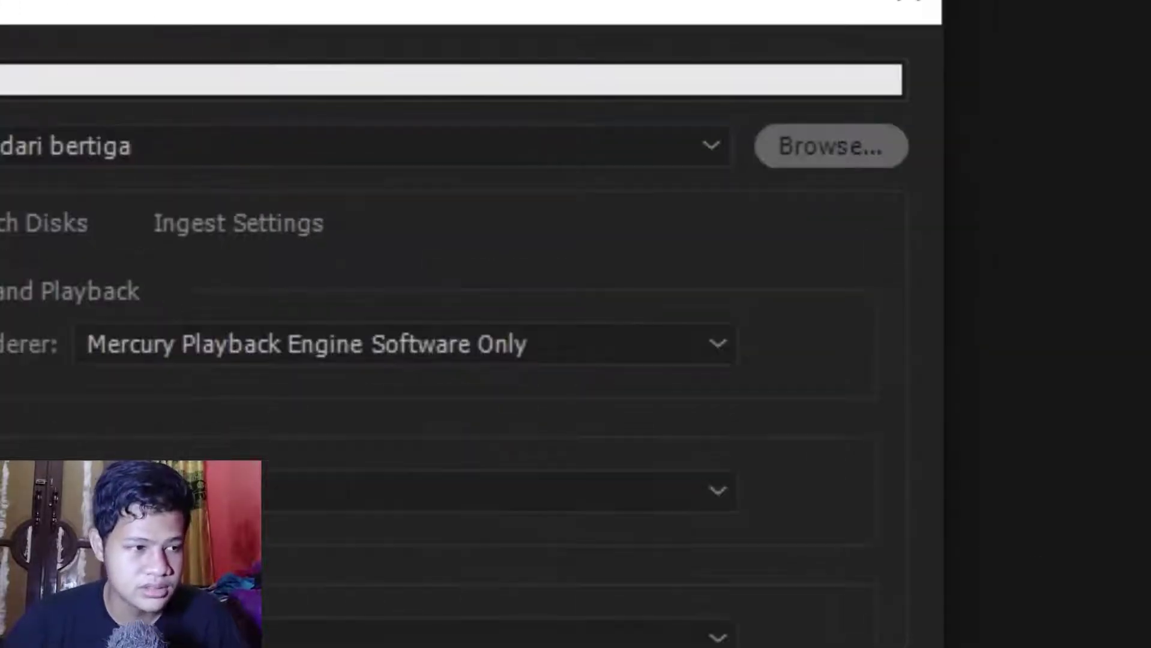
- Set the new project's location to the manipulasi folder on Local Disk (D:)
click(830, 146)
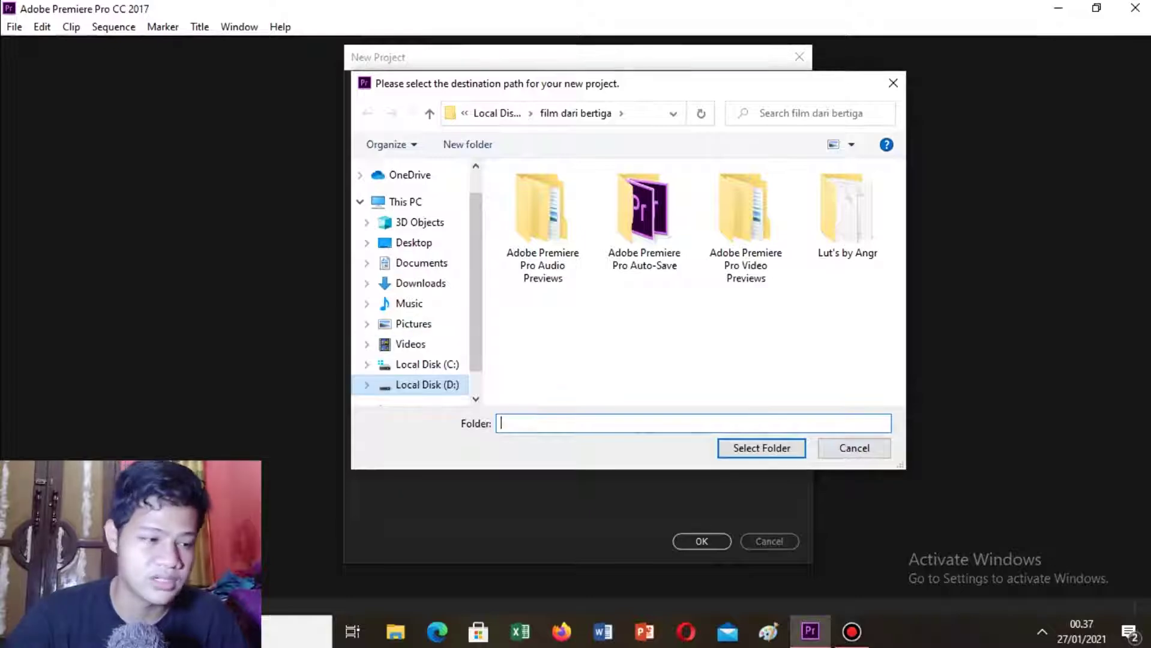
click(427, 385)
scroll(837, 216, down, 5)
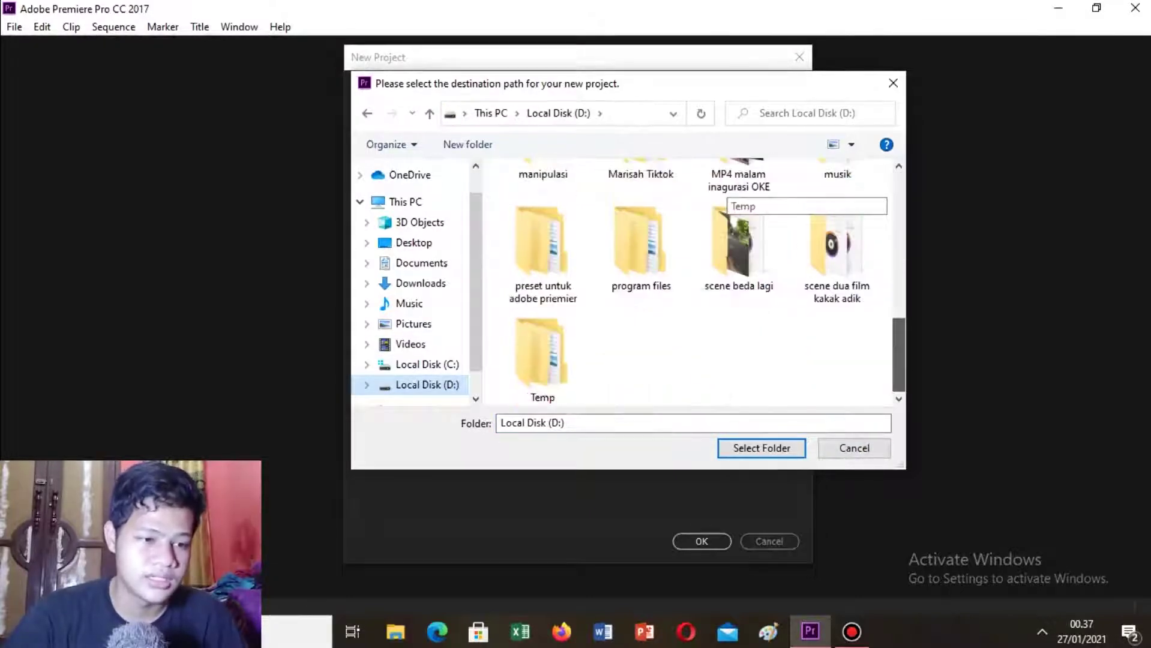
scroll(696, 282, up, 2)
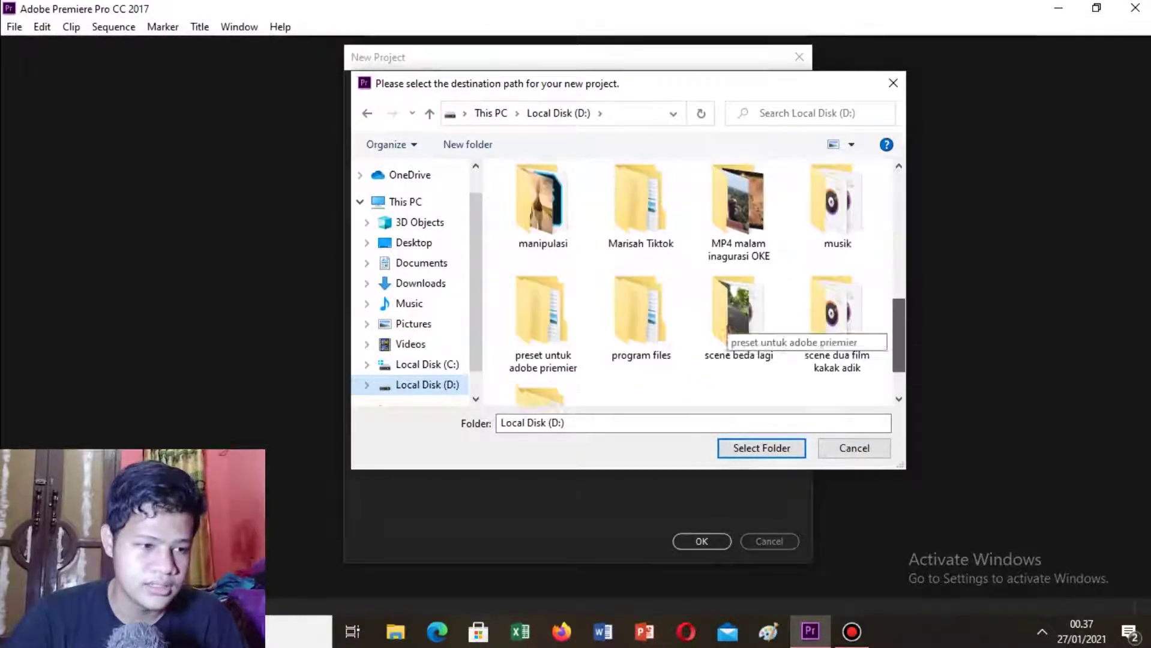
double_click(542, 231)
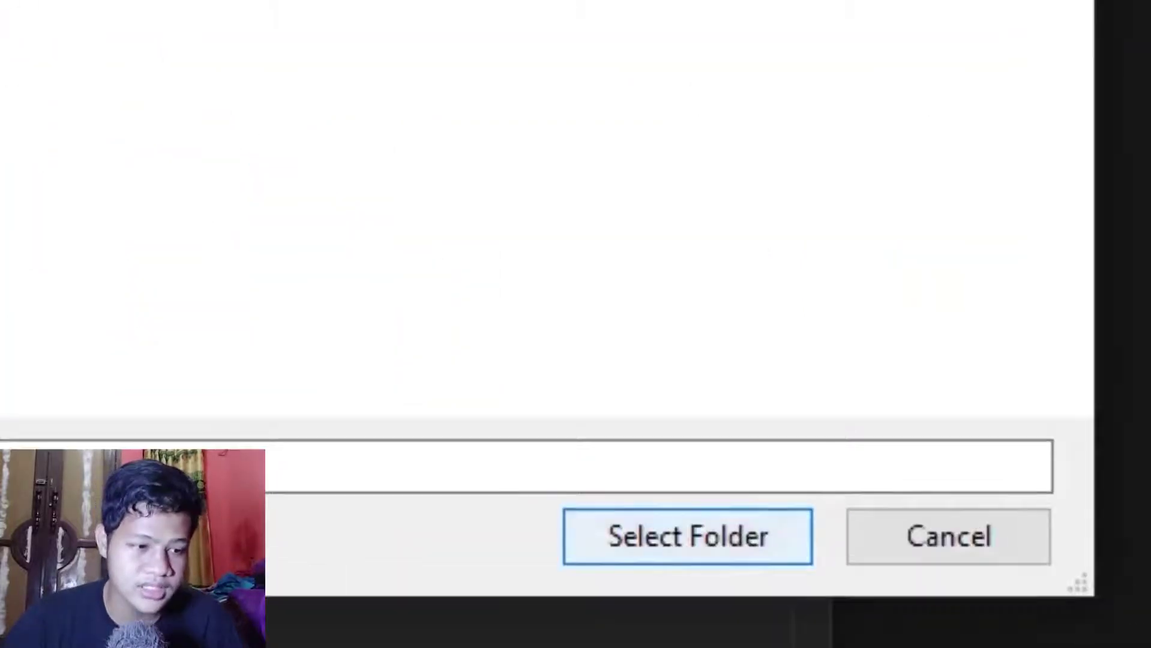
click(762, 448)
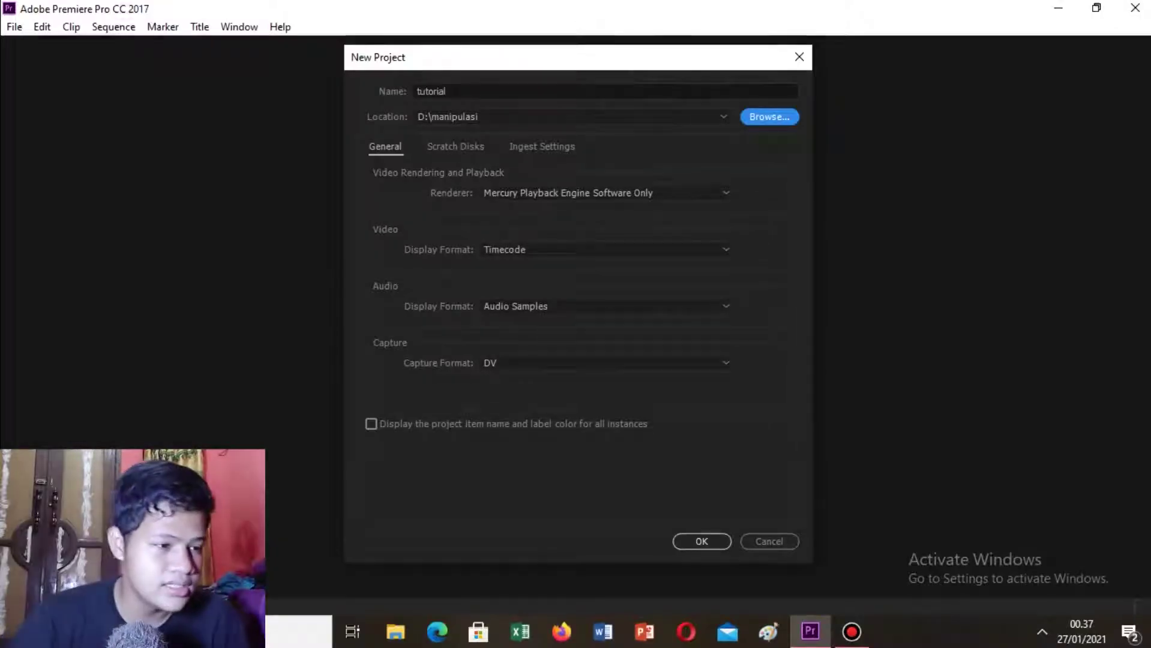
- Create the project with the Mercury Playback Engine Software Only renderer, Timecode video display, Audio Samples audio display and DV capture format
click(690, 193)
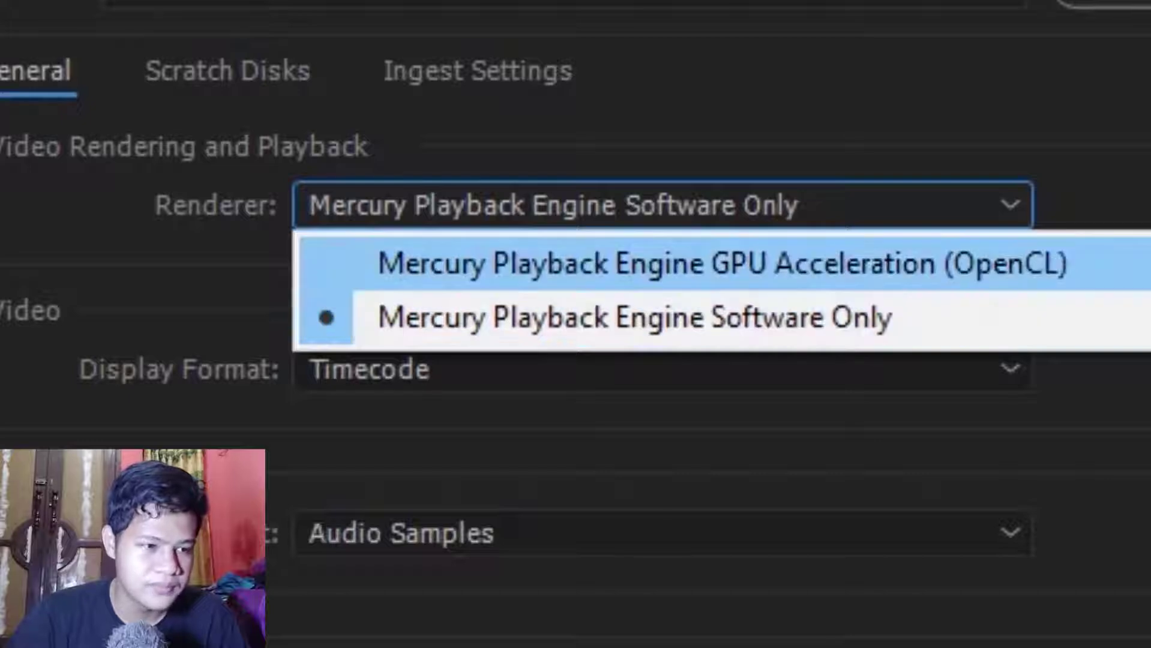
click(634, 317)
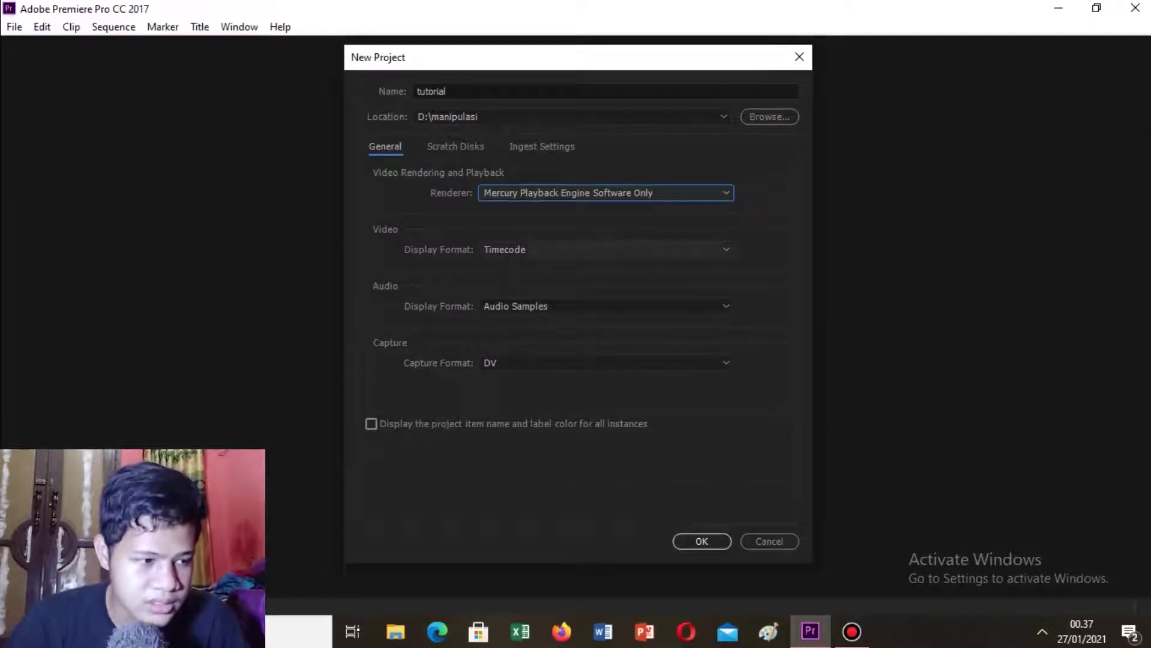
click(662, 369)
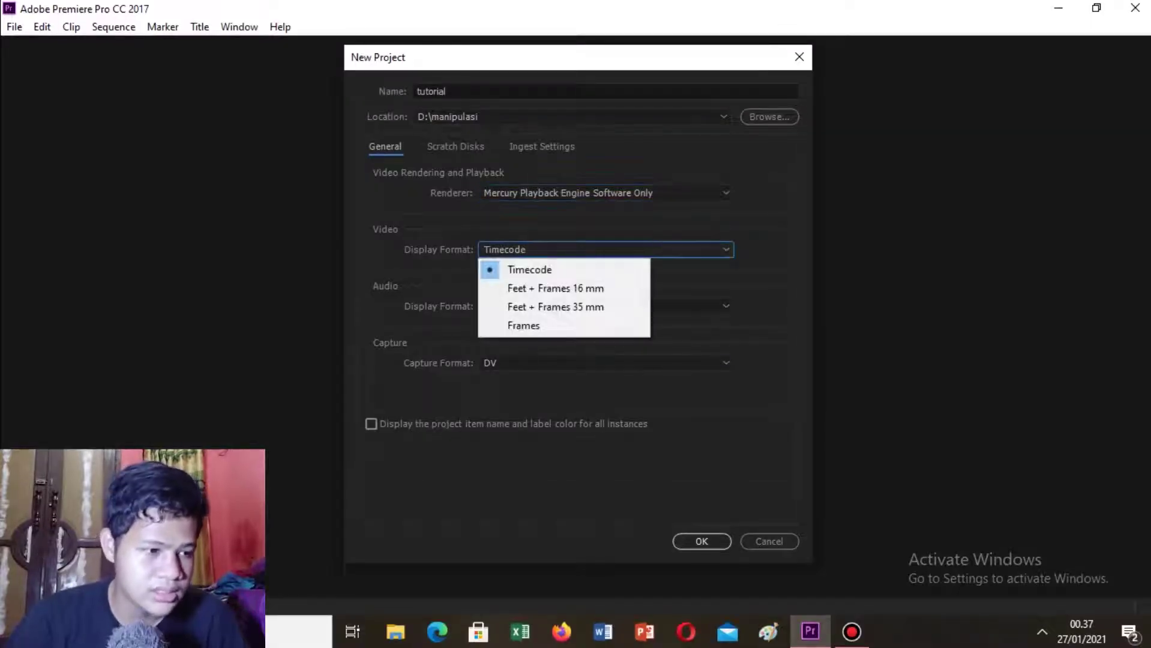
click(564, 270)
click(606, 306)
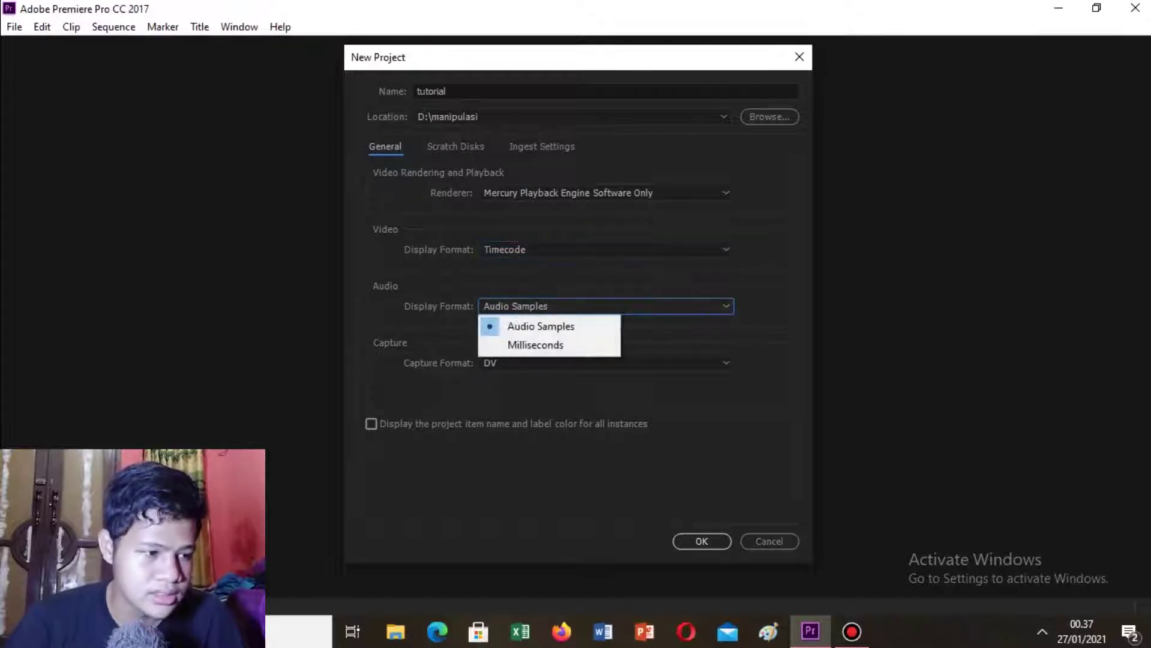
click(541, 327)
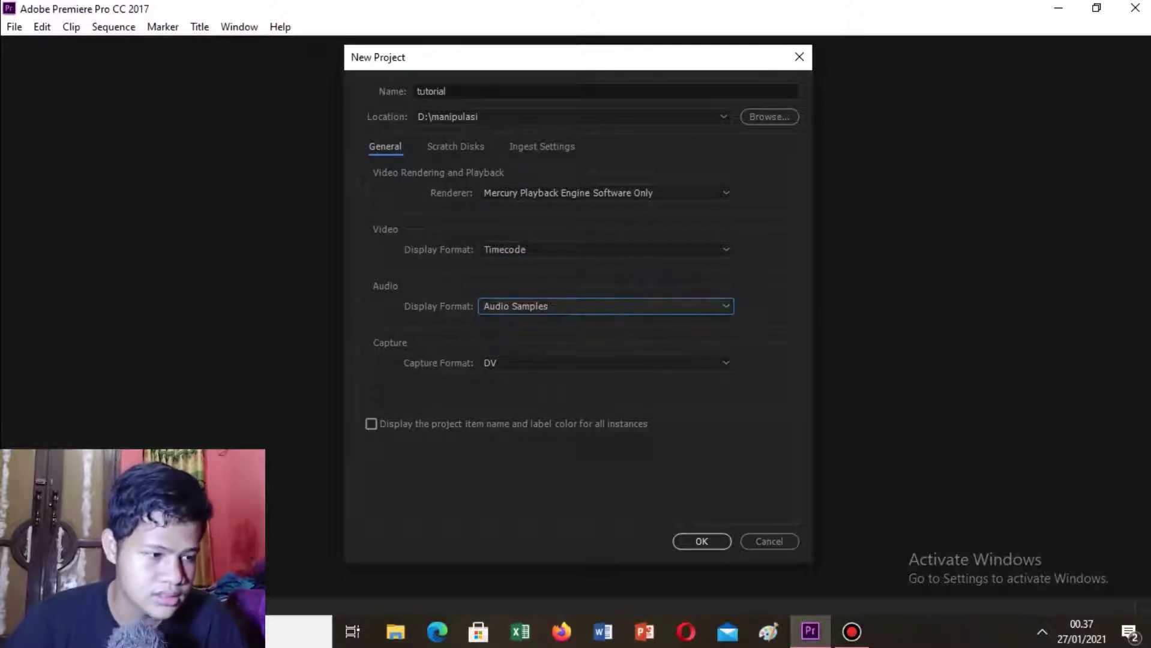
click(606, 363)
click(528, 383)
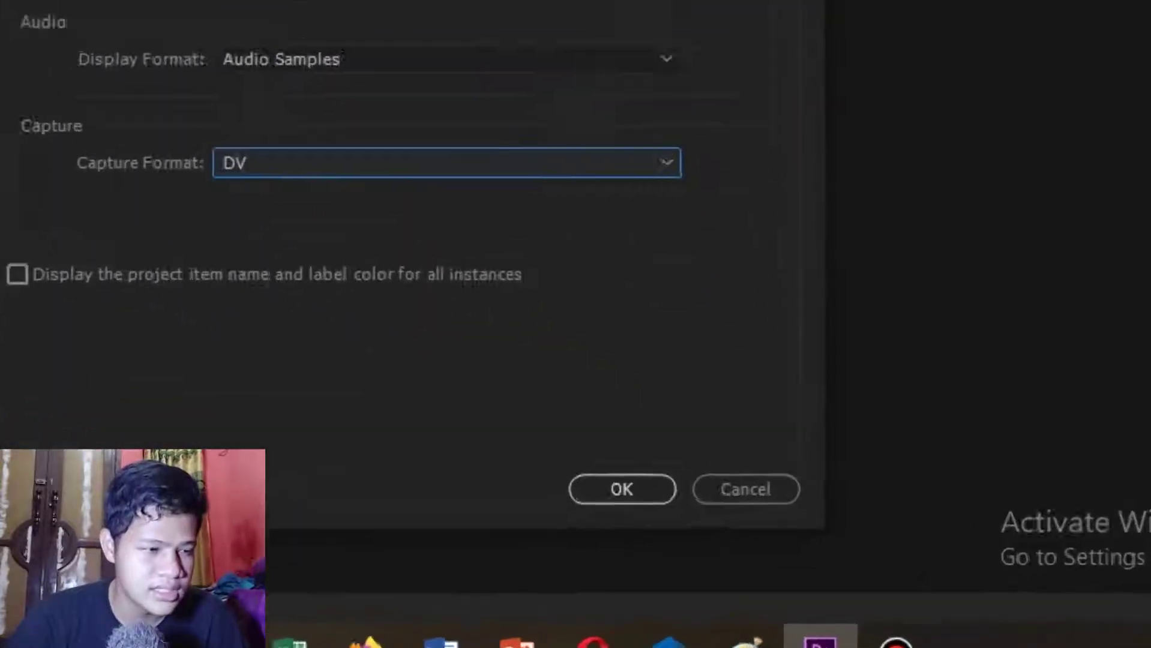
key(Return)
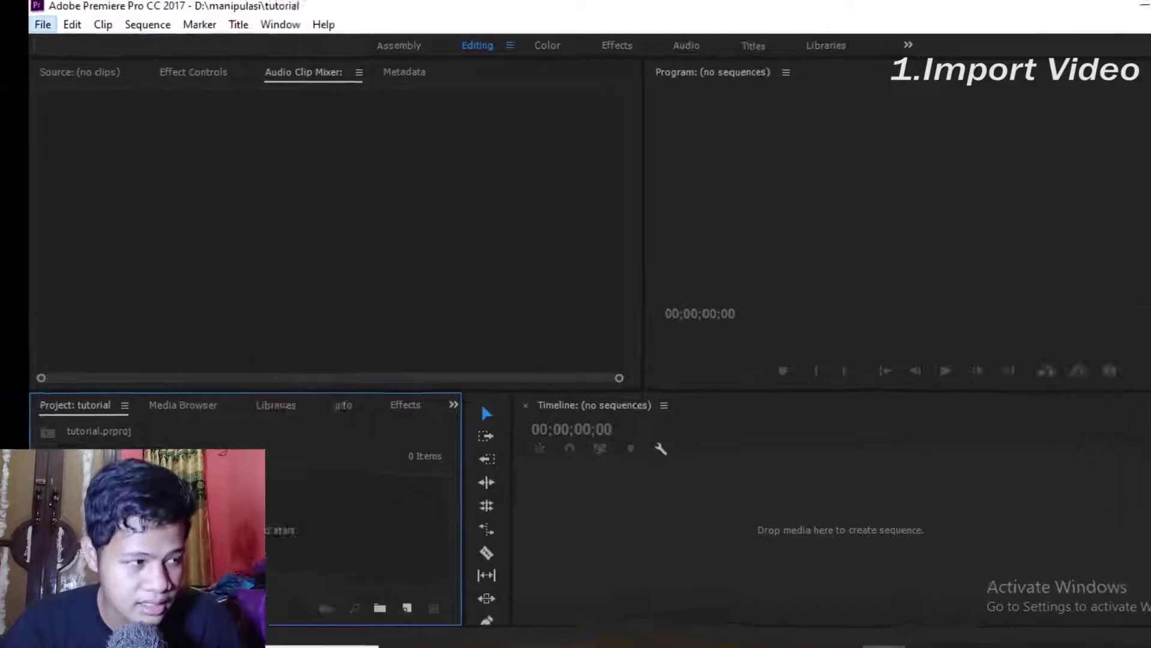
- Import the video MVI_0252 from the film dari bertiga folder into the project
click(43, 24)
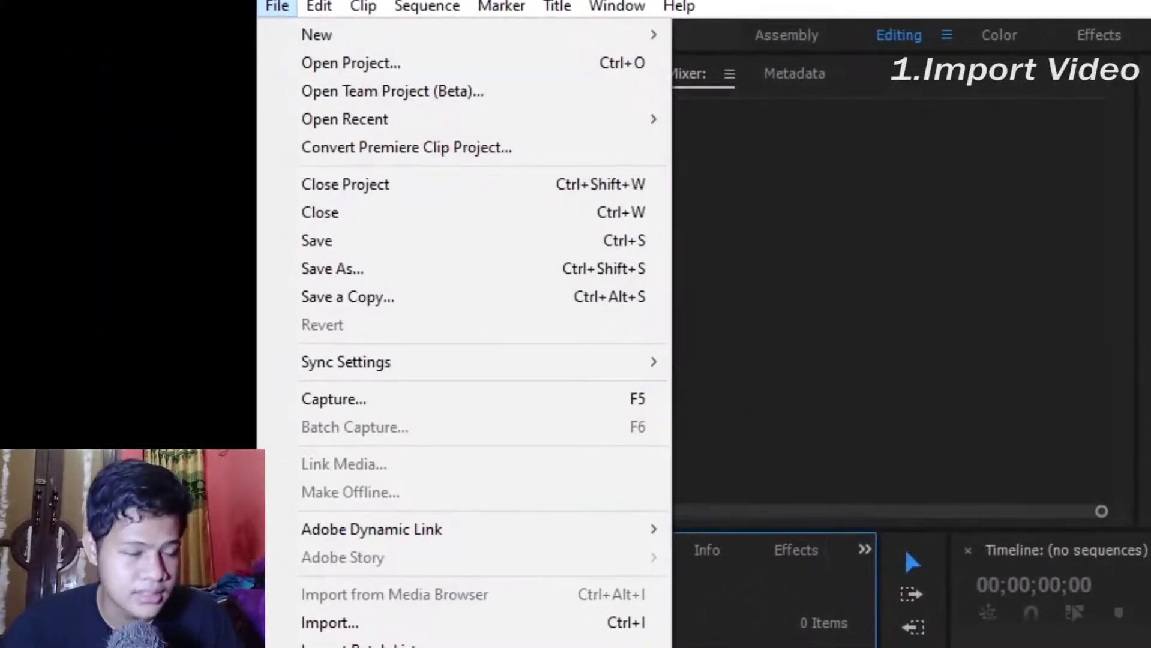
click(330, 623)
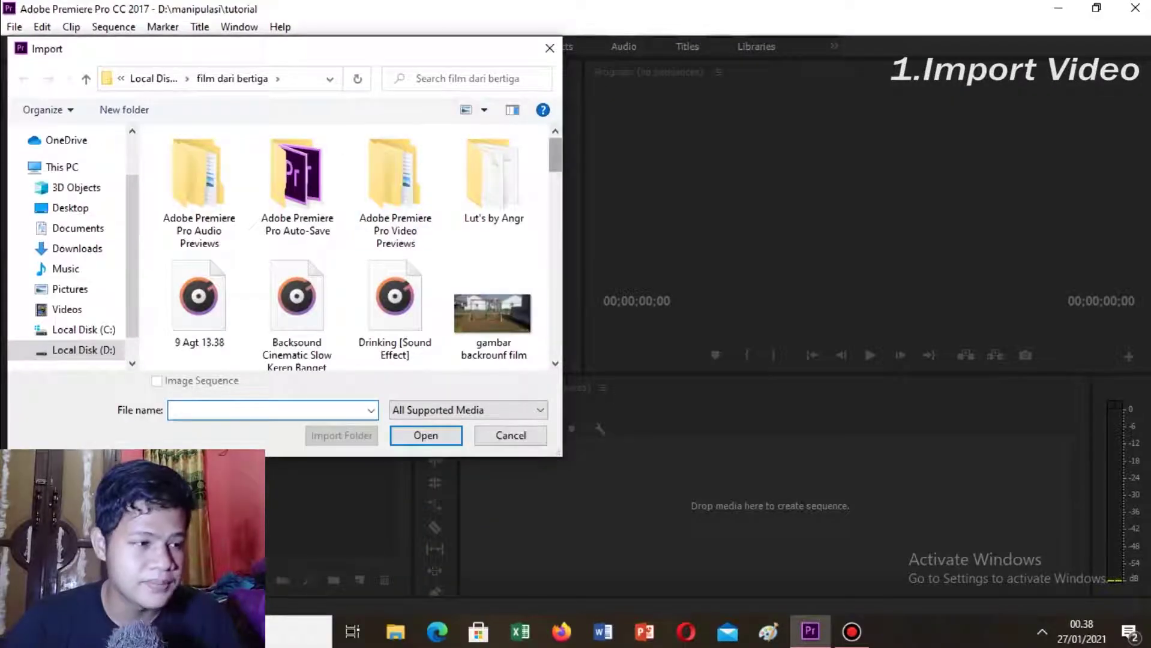
scroll(354, 246, down, 6)
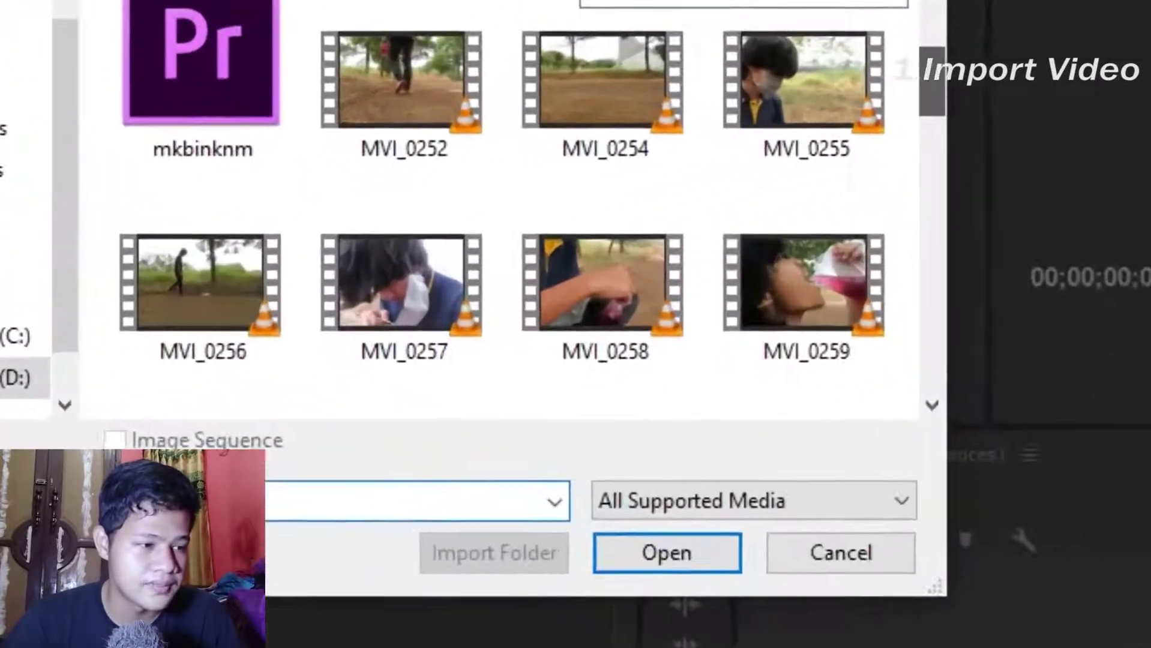
click(403, 90)
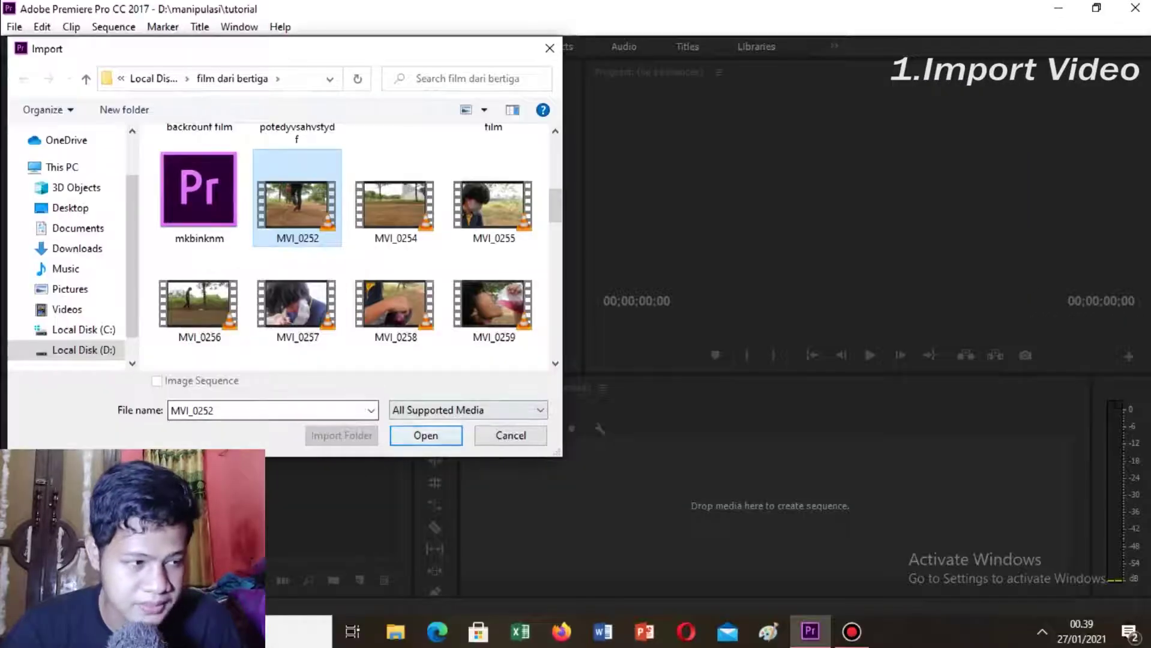
key(Return)
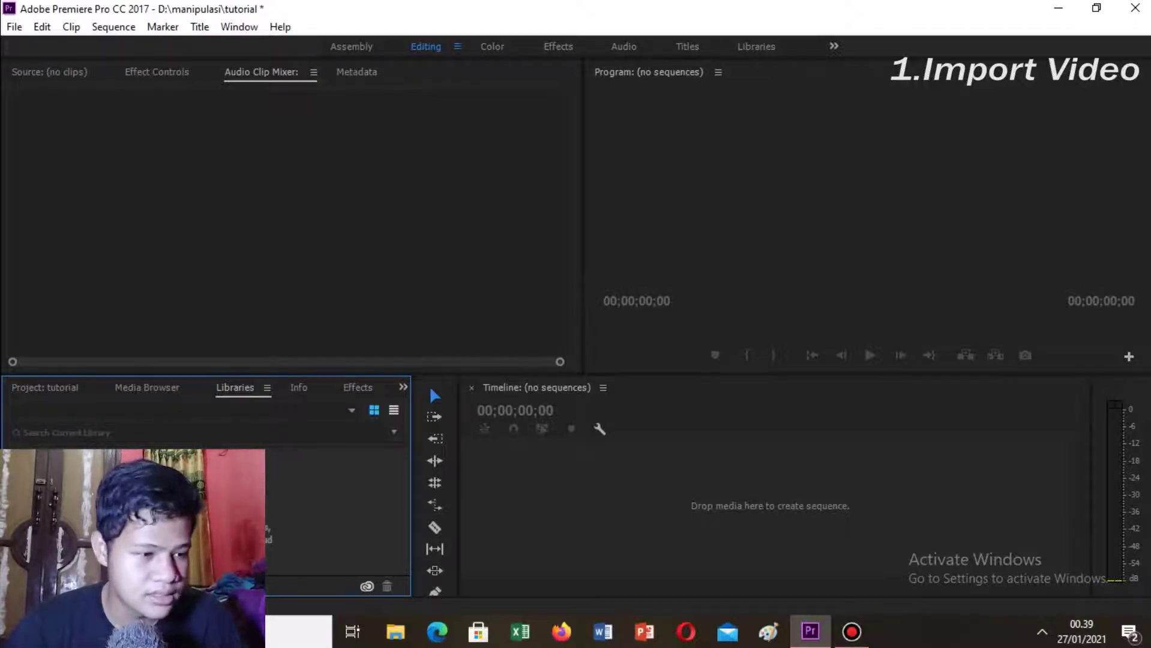
- Look through the workspace's Media Browser, Effect Controls, Source, Audio Clip Mixer and Timeline panels
click(147, 388)
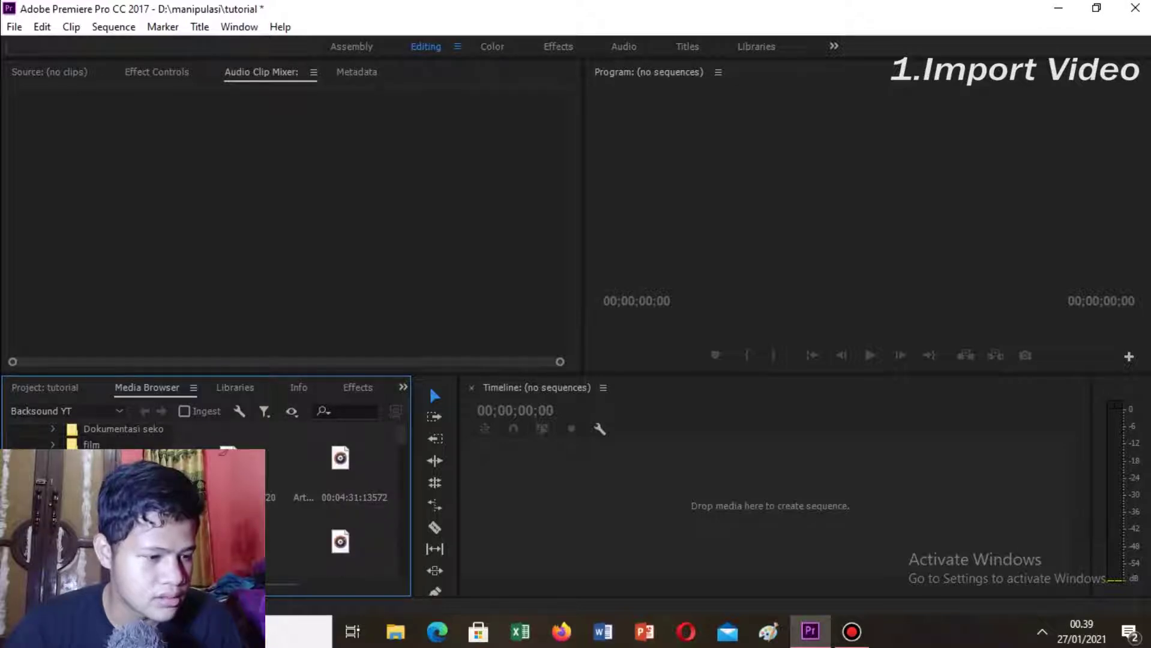
key(shift+5)
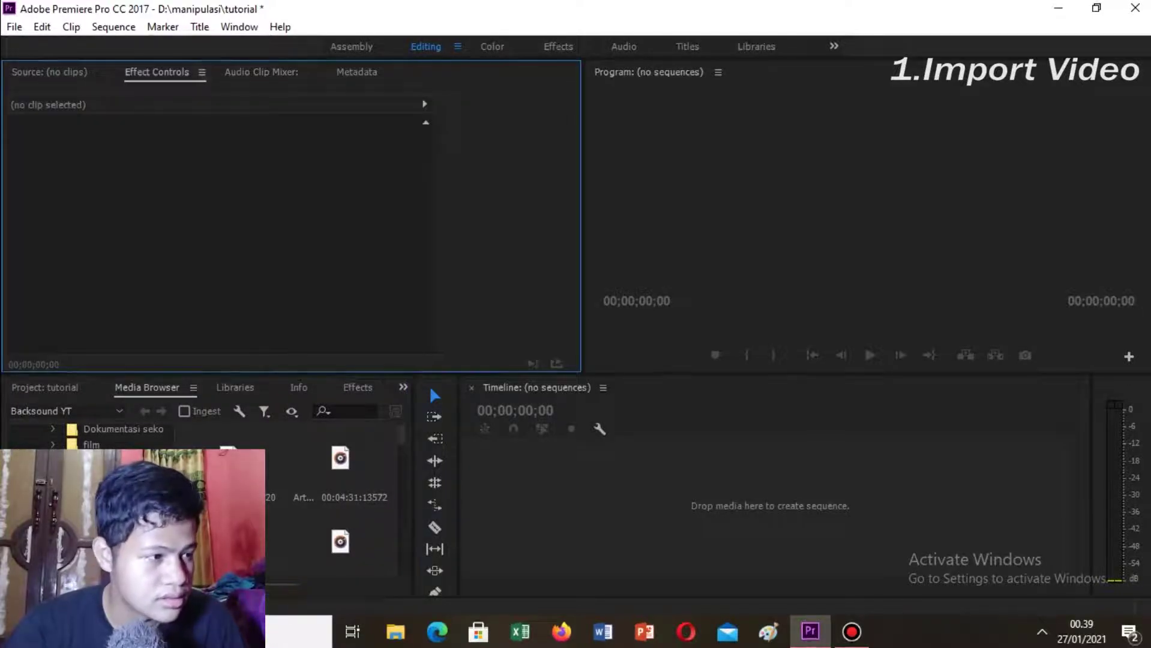
key(shift+2)
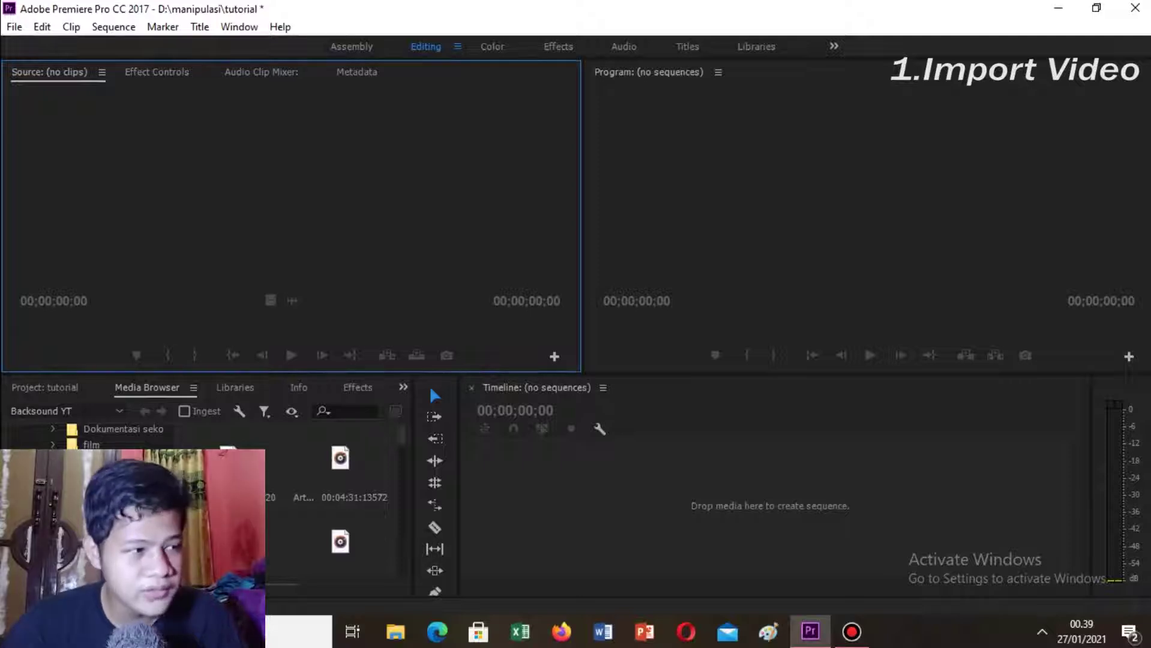
key(shift+9)
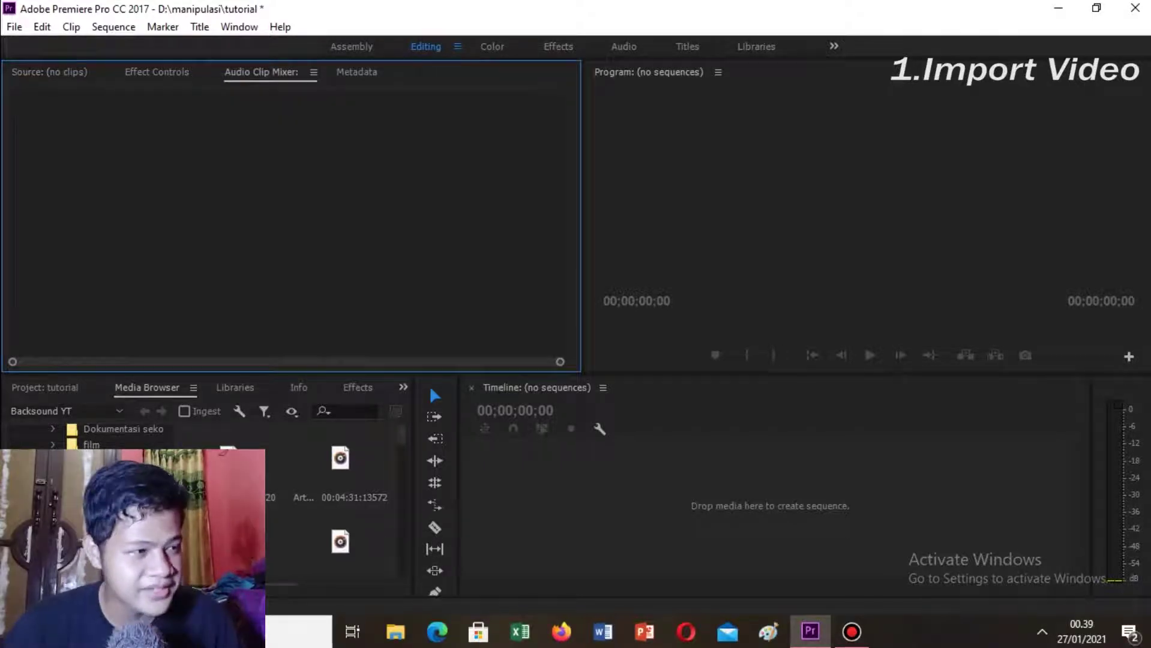
key(shift+5)
key(shift+3)
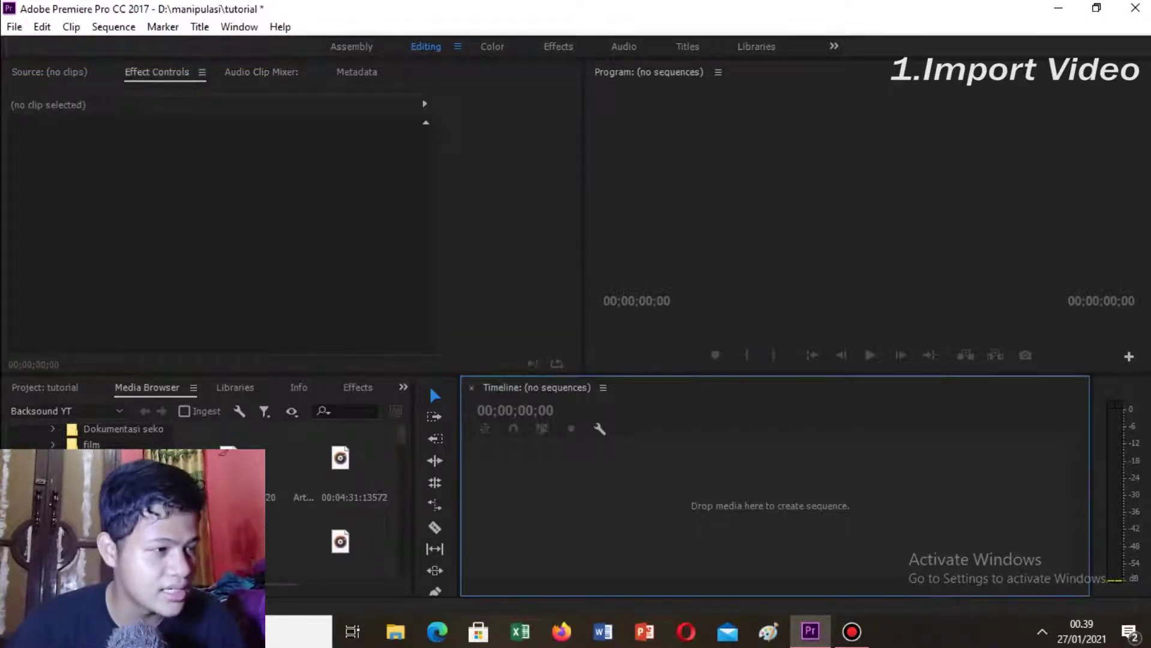
key(shift+4)
key(shift+5)
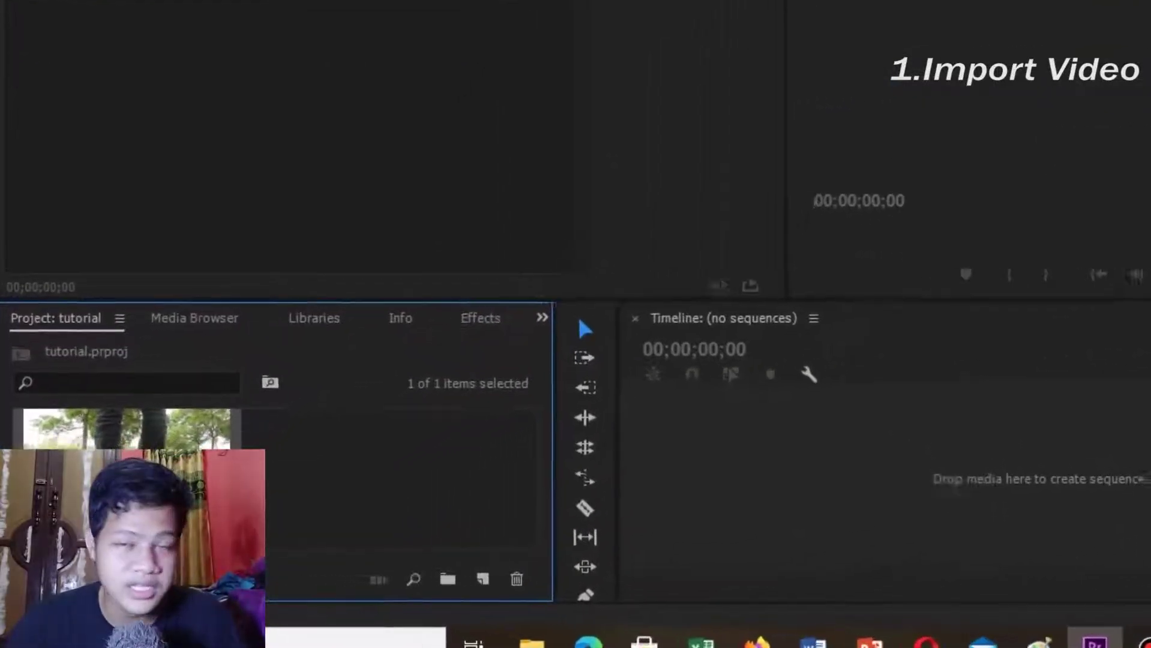
- Open the film dari bertiga folder on drive D: in the Media Browser
click(223, 276)
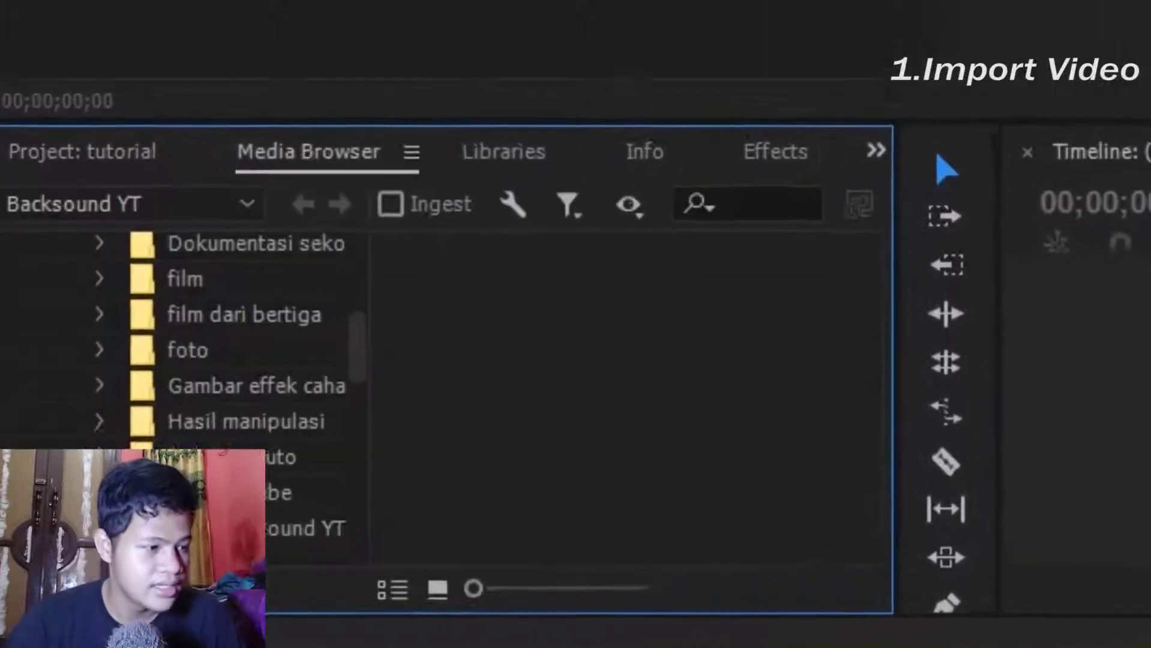
scroll(198, 330, up, 5)
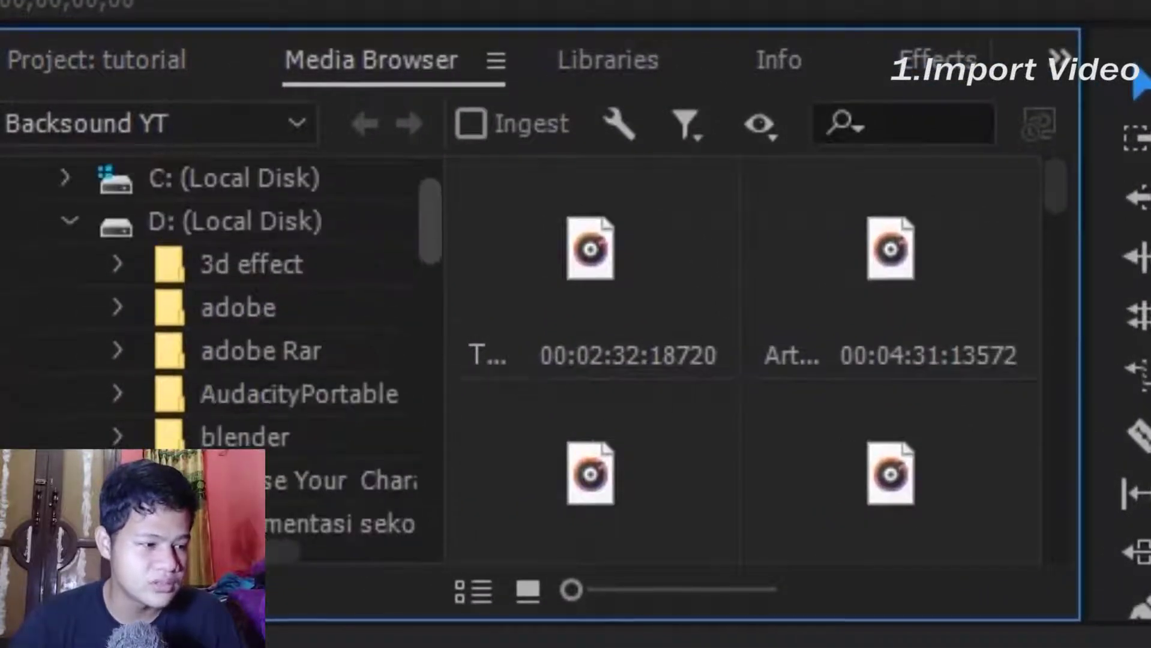
scroll(216, 330, down, 3)
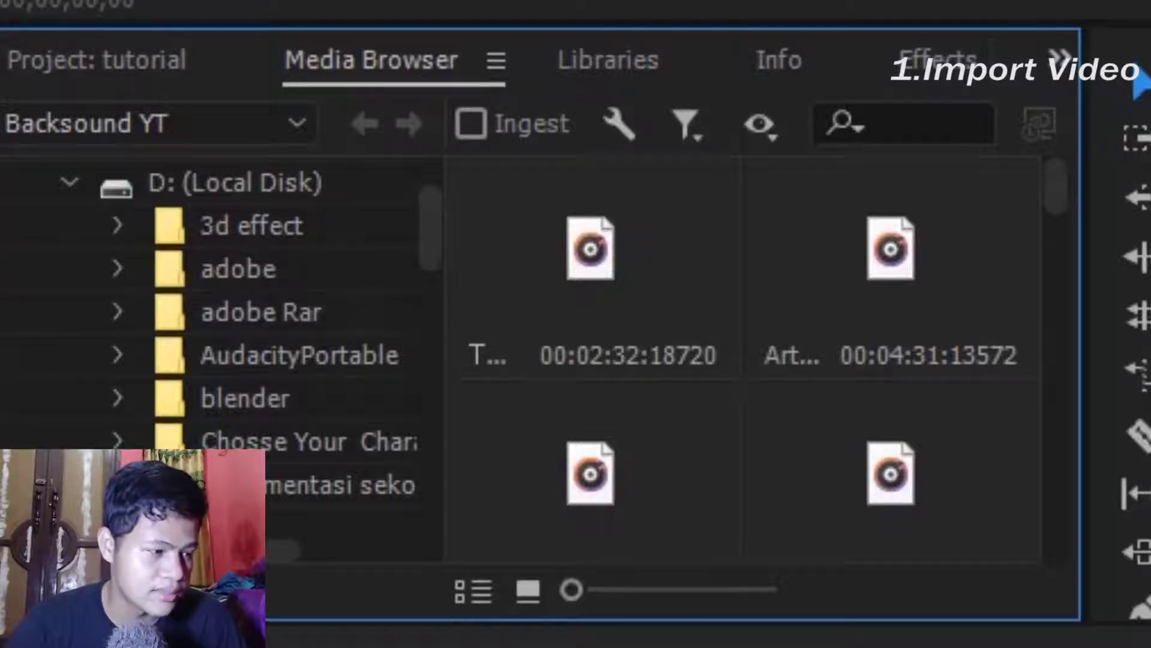
scroll(216, 330, down, 5)
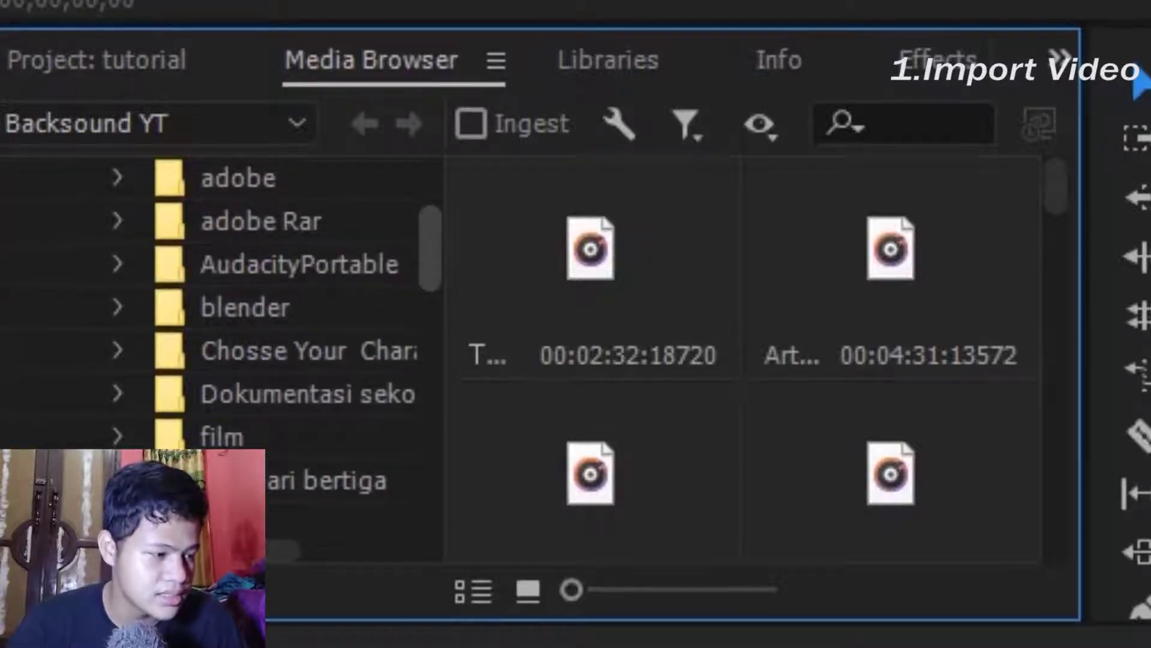
click(293, 420)
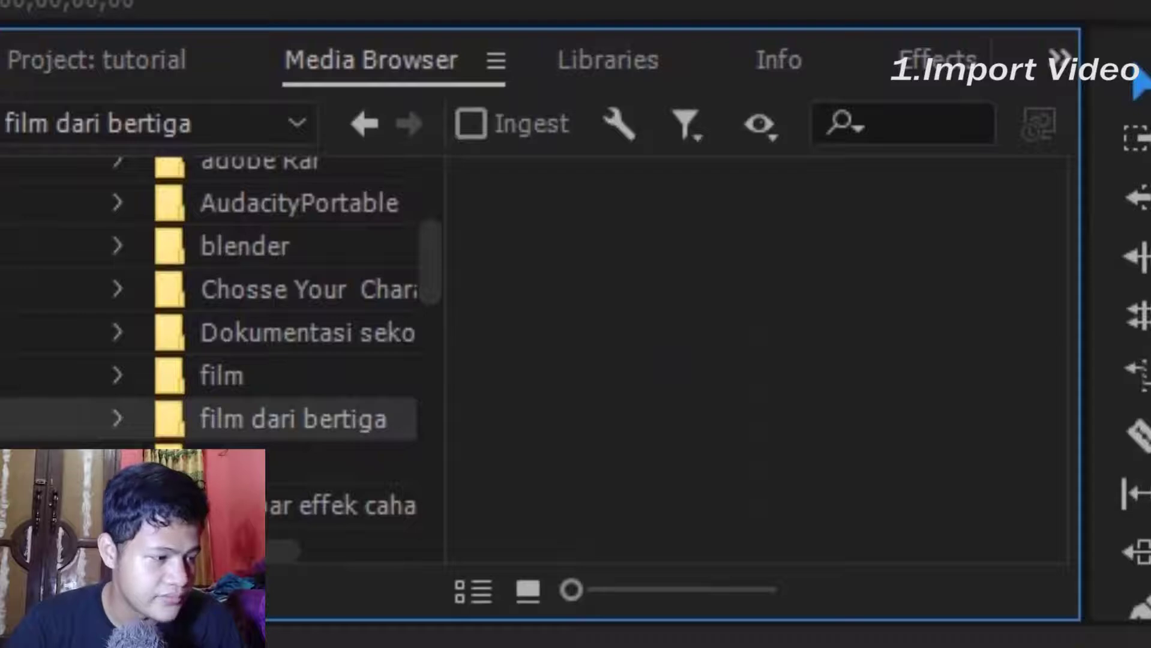
- Create a sequence from the MVI_0252 clip in the folder by placing it in the empty timeline
scroll(750, 360, down, 5)
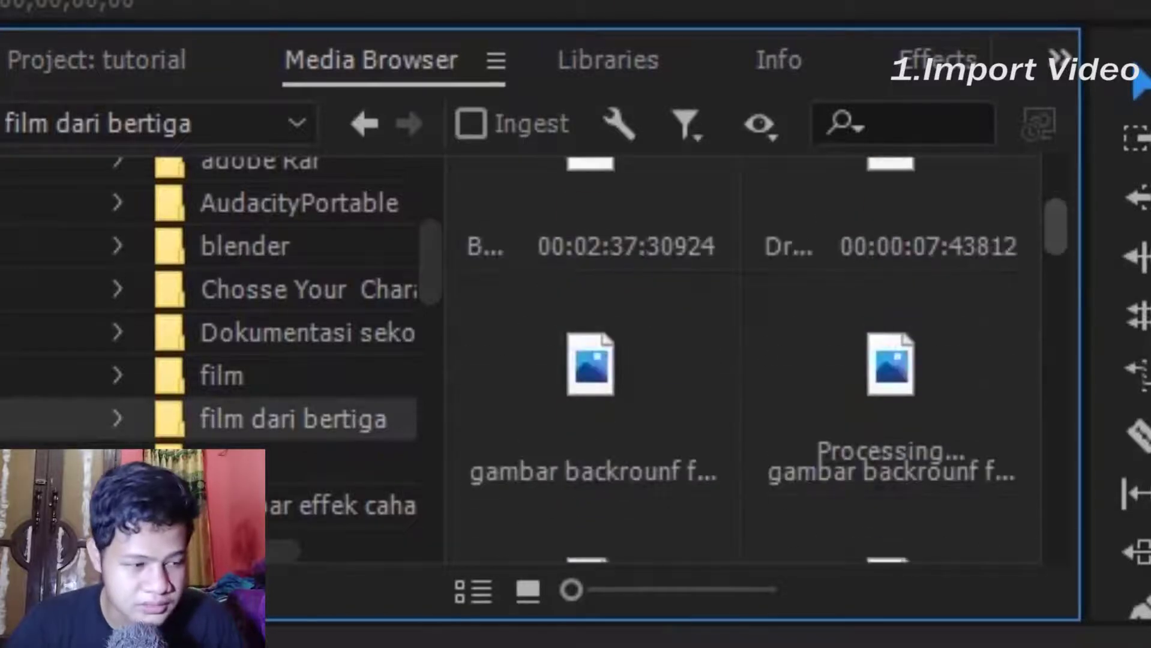
scroll(750, 360, down, 3)
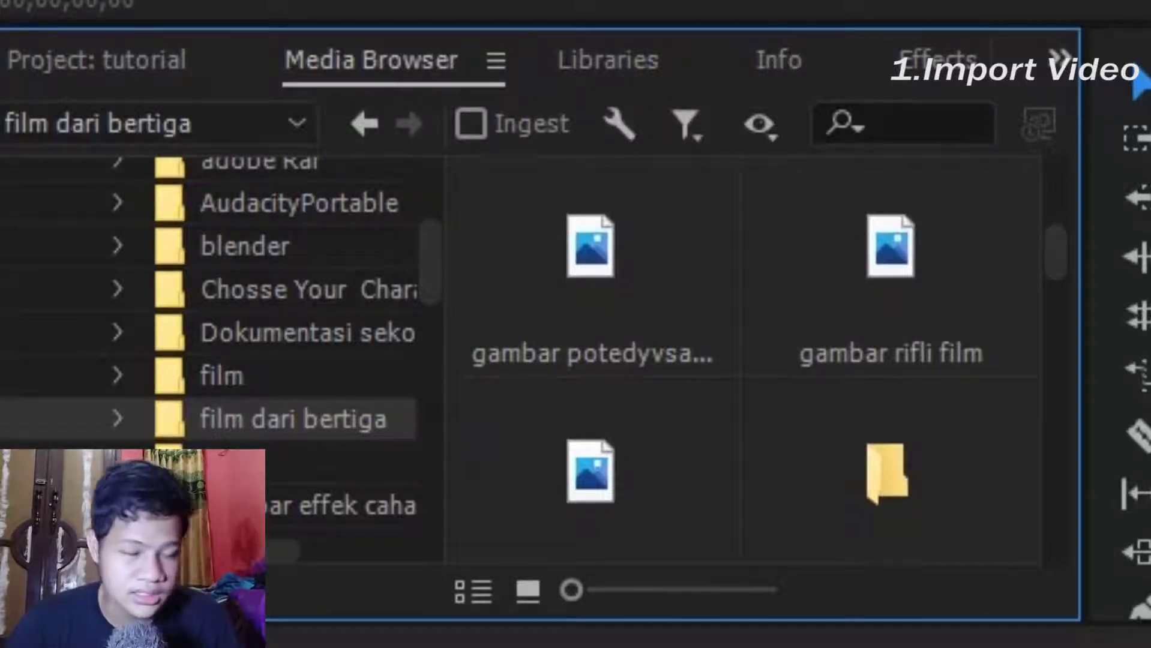
scroll(750, 360, down, 3)
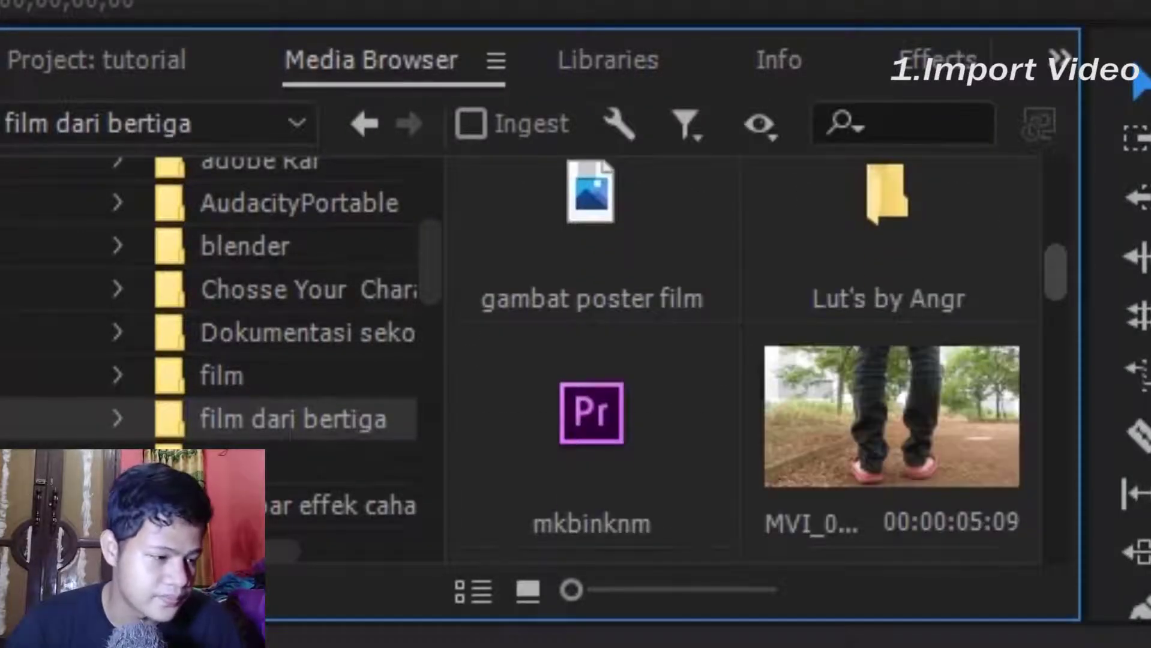
scroll(750, 360, down, 3)
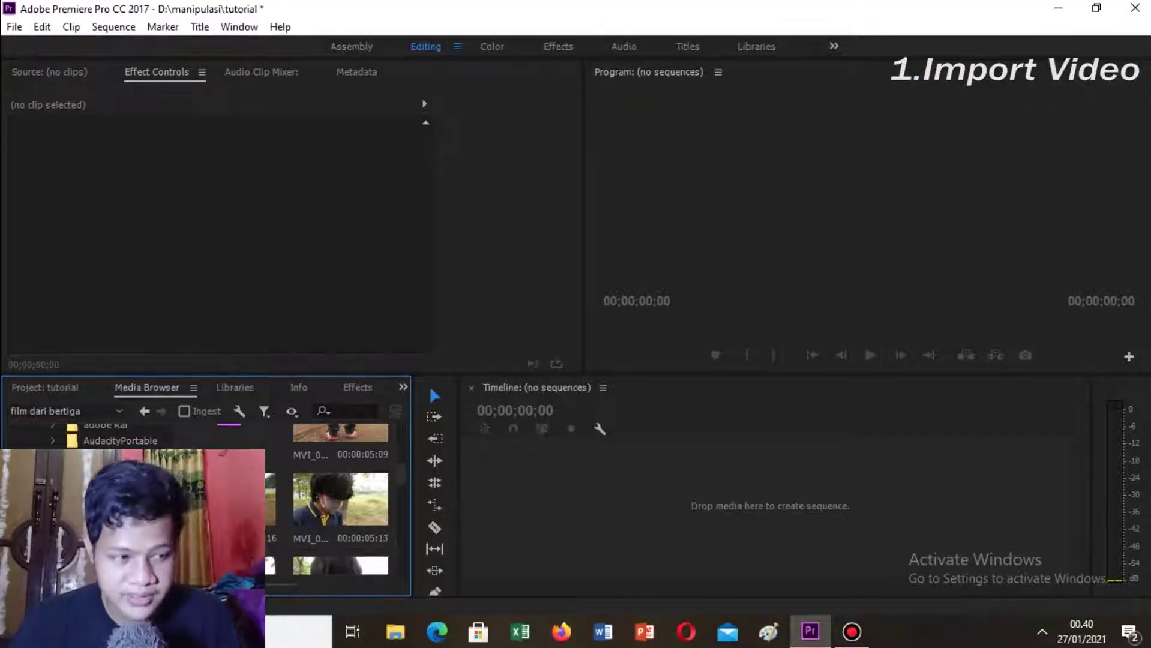
click(340, 442)
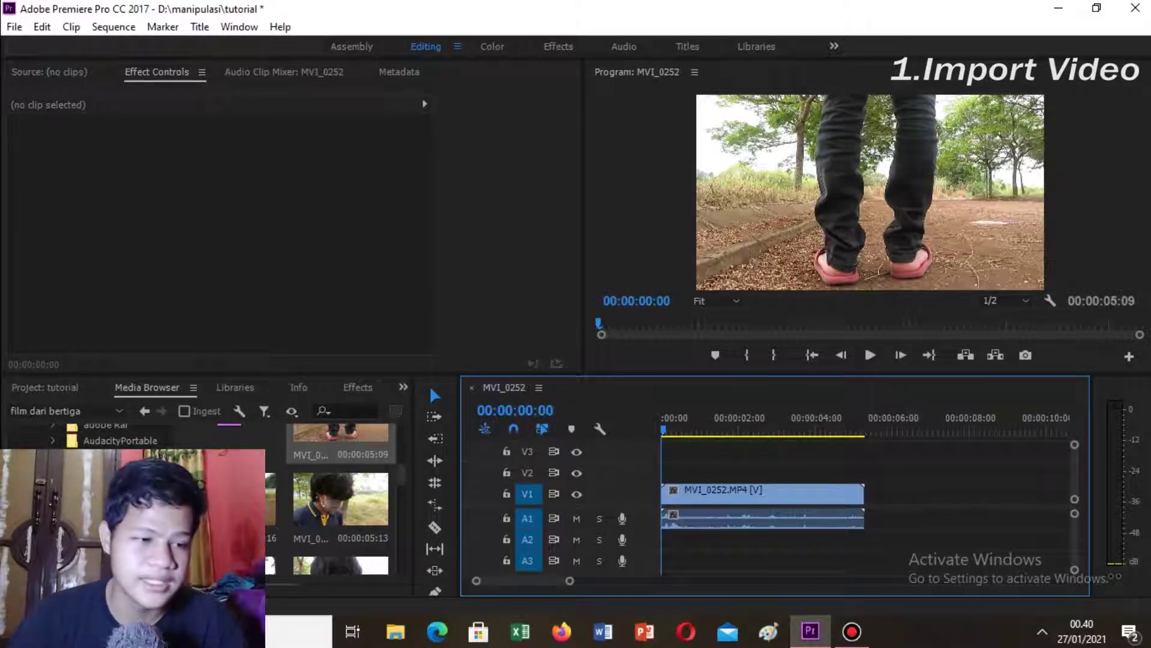
- Find the Fast Blur In preset in the effects library and apply it to the MVI_0252 clip on track V1
drag(663, 430, 709, 430)
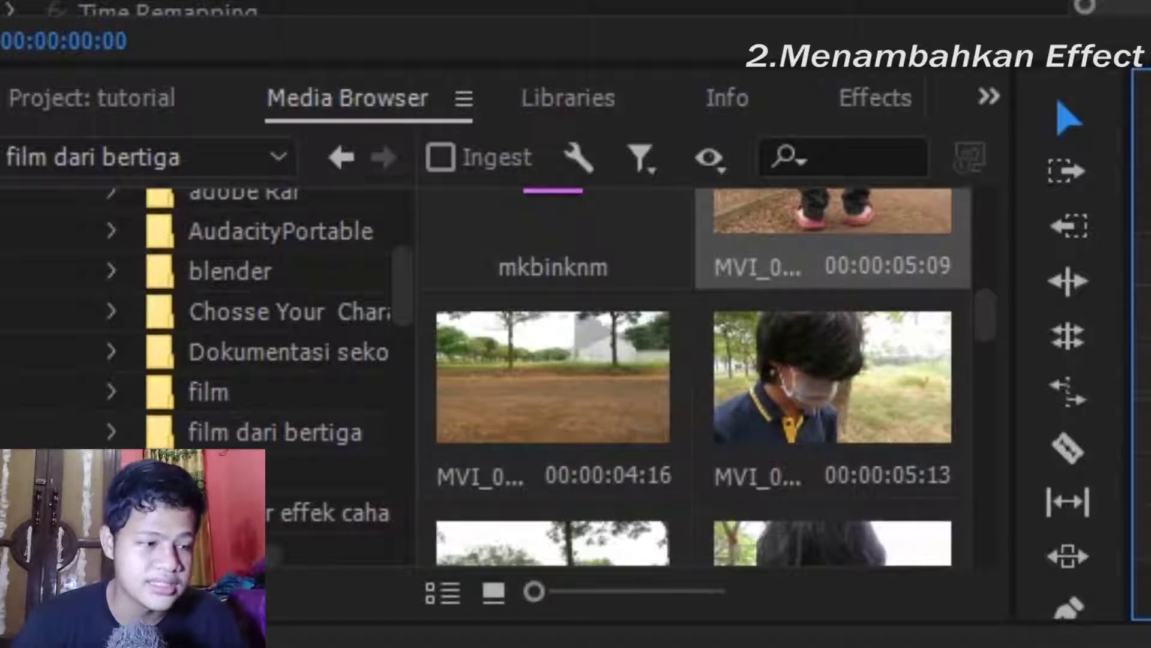
click(875, 99)
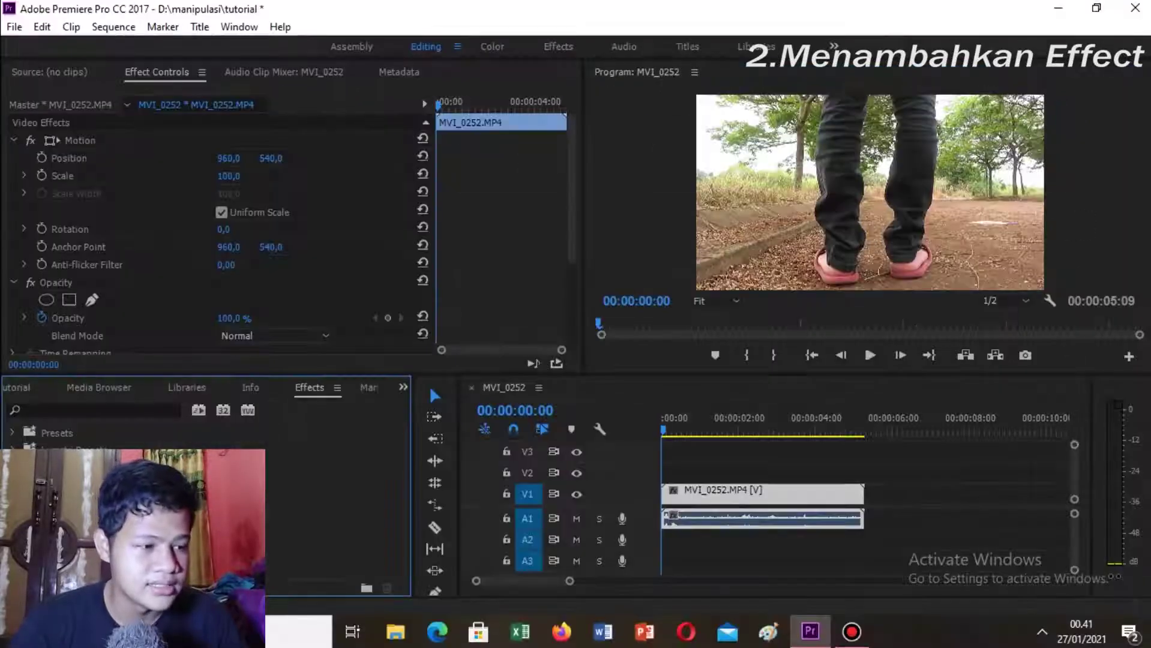
click(93, 410)
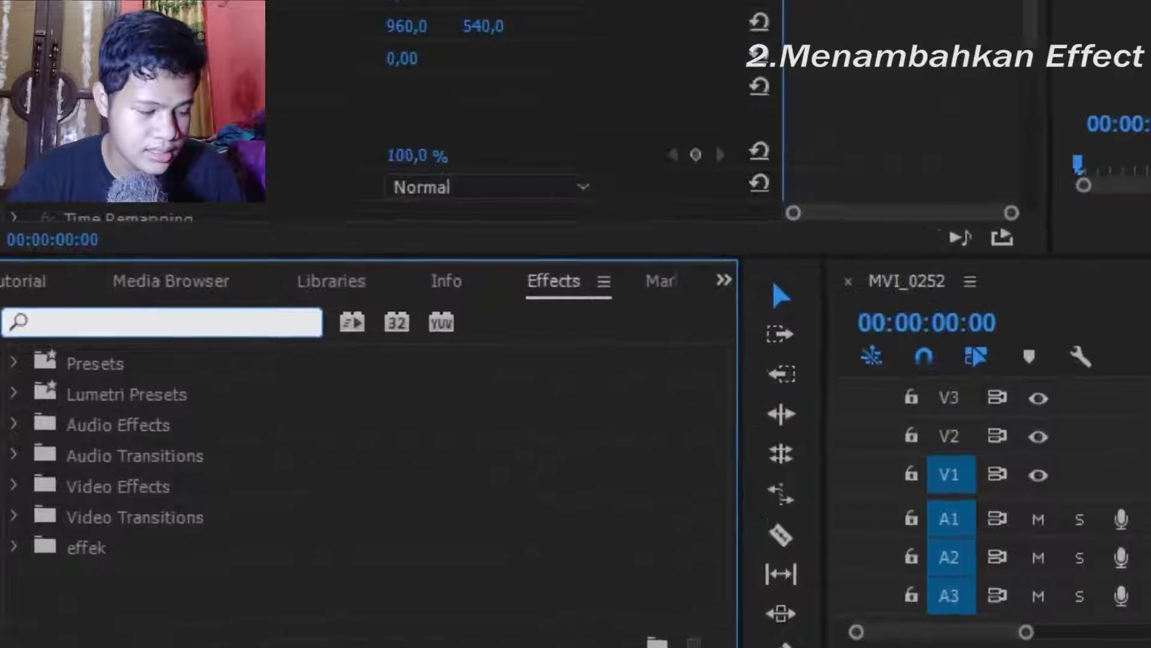
text(fast)
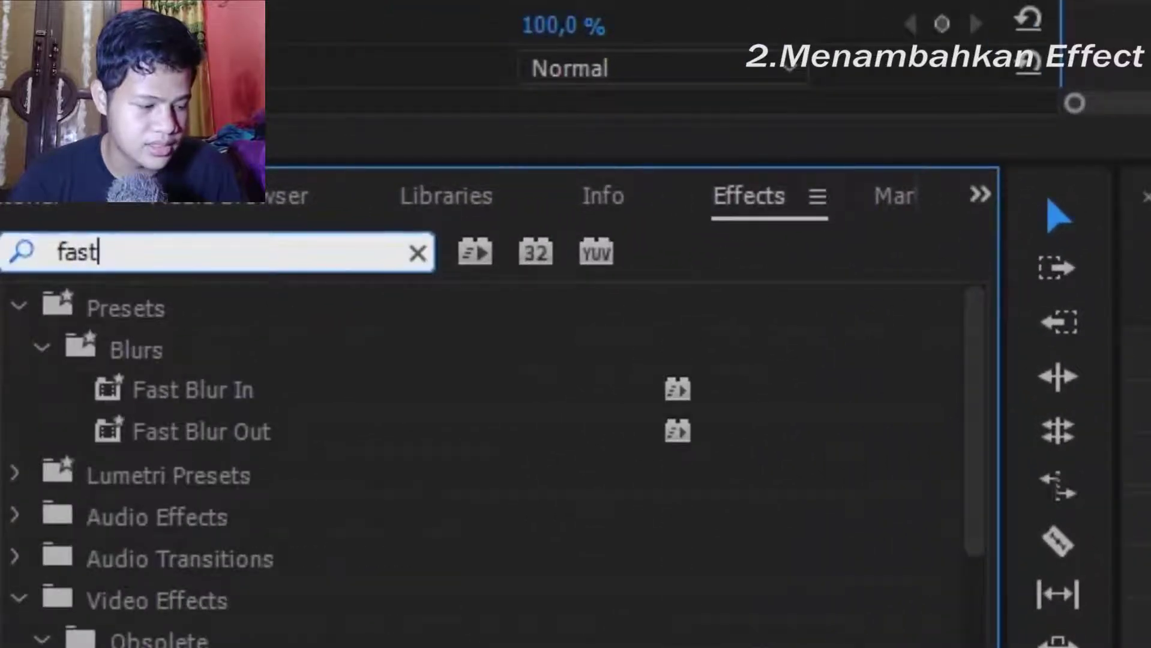
key(Return)
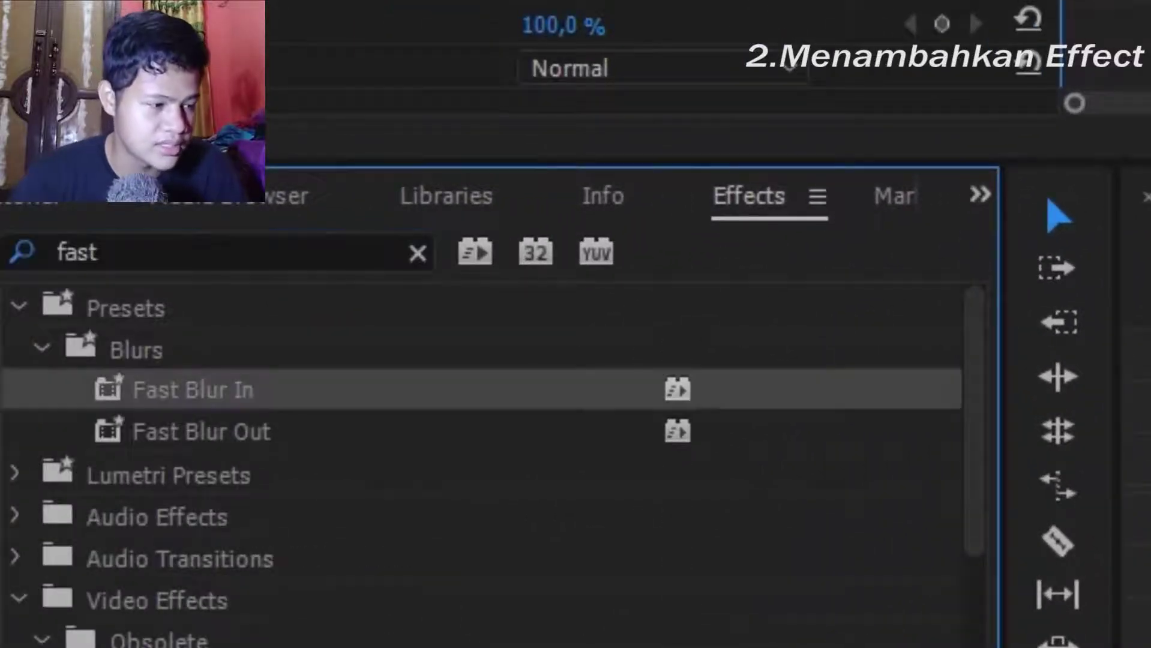
drag(192, 390, 805, 493)
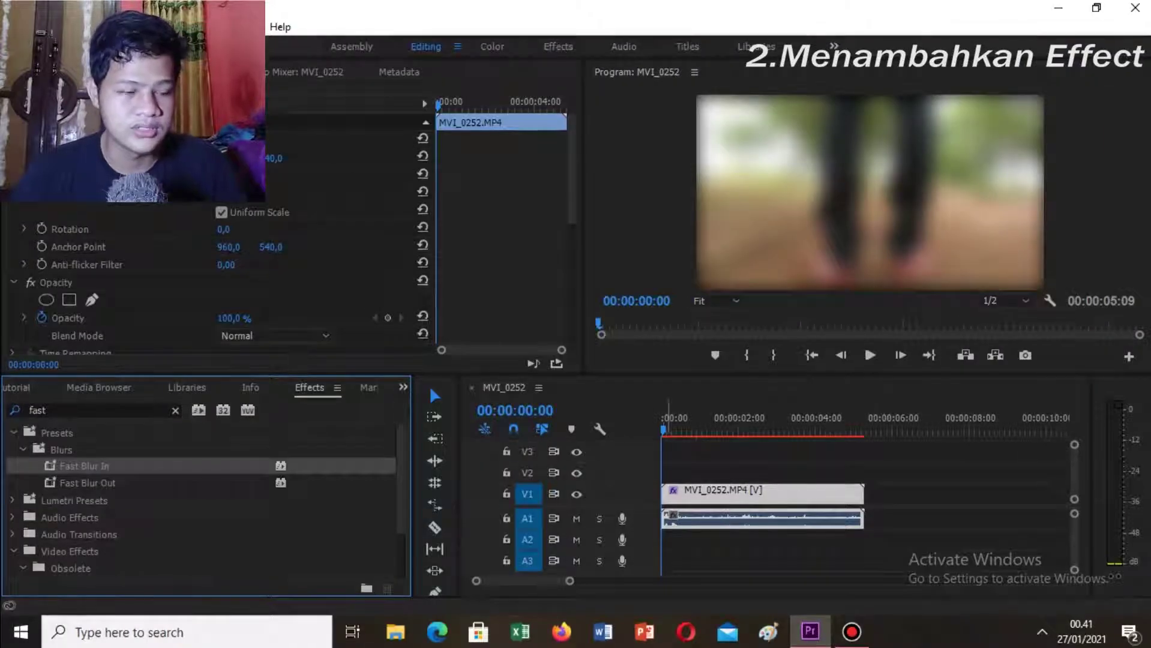
- Play the sequence from its start several times to preview the Fast Blur In effect on the clip
key(space)
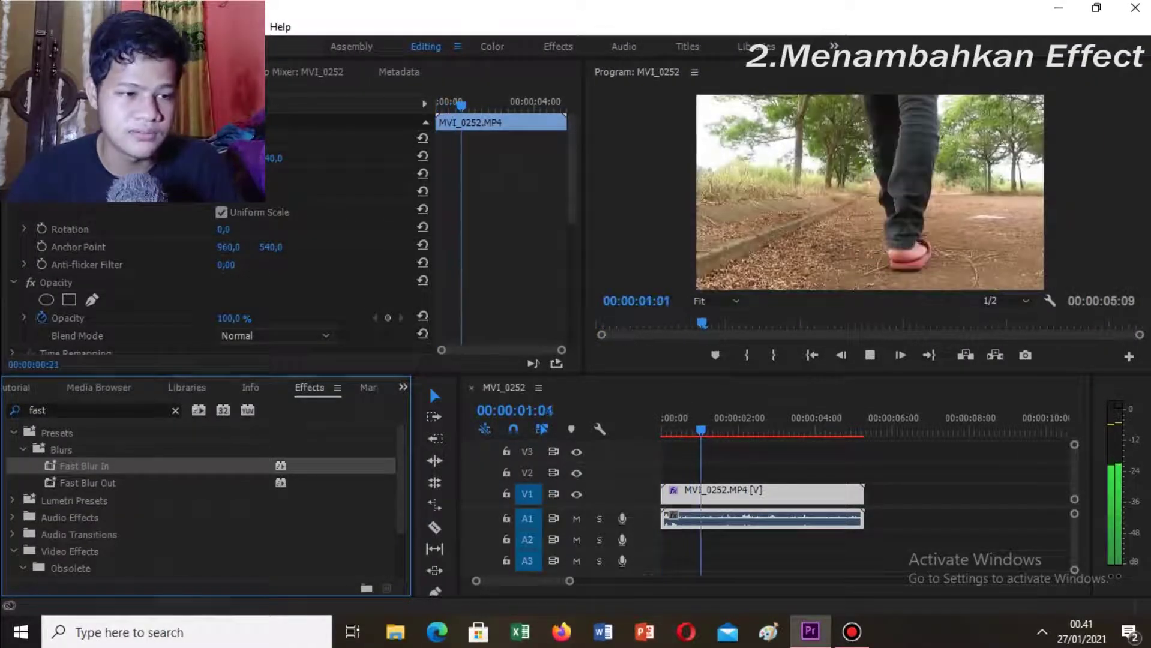
key(space)
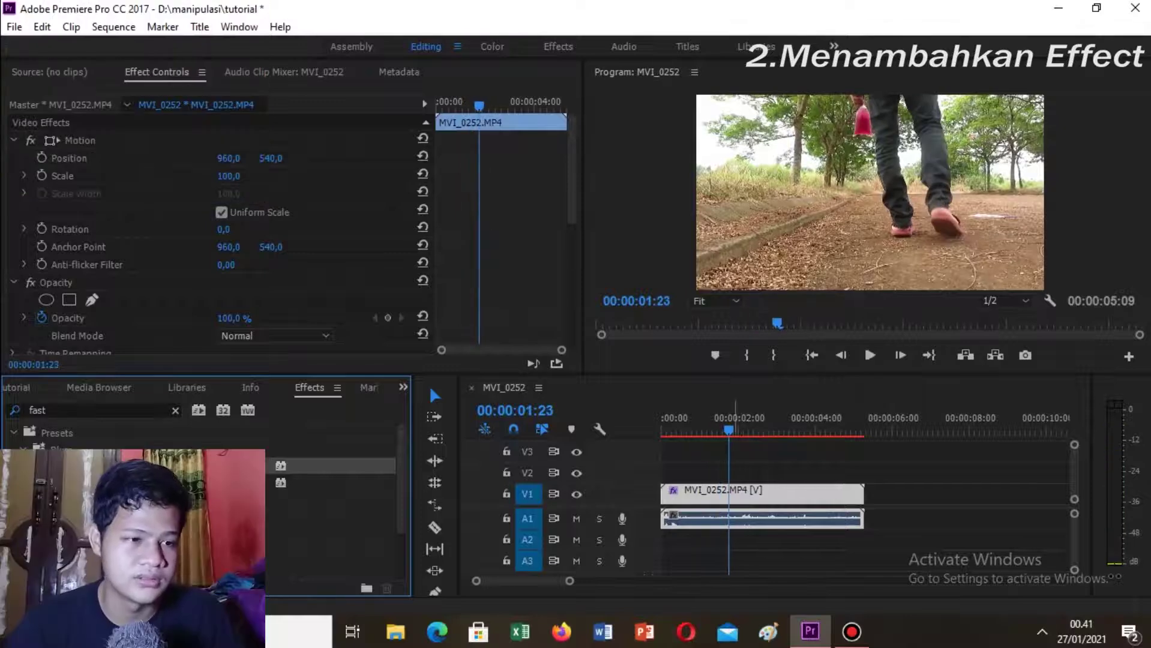
drag(727, 430, 661, 431)
key(space)
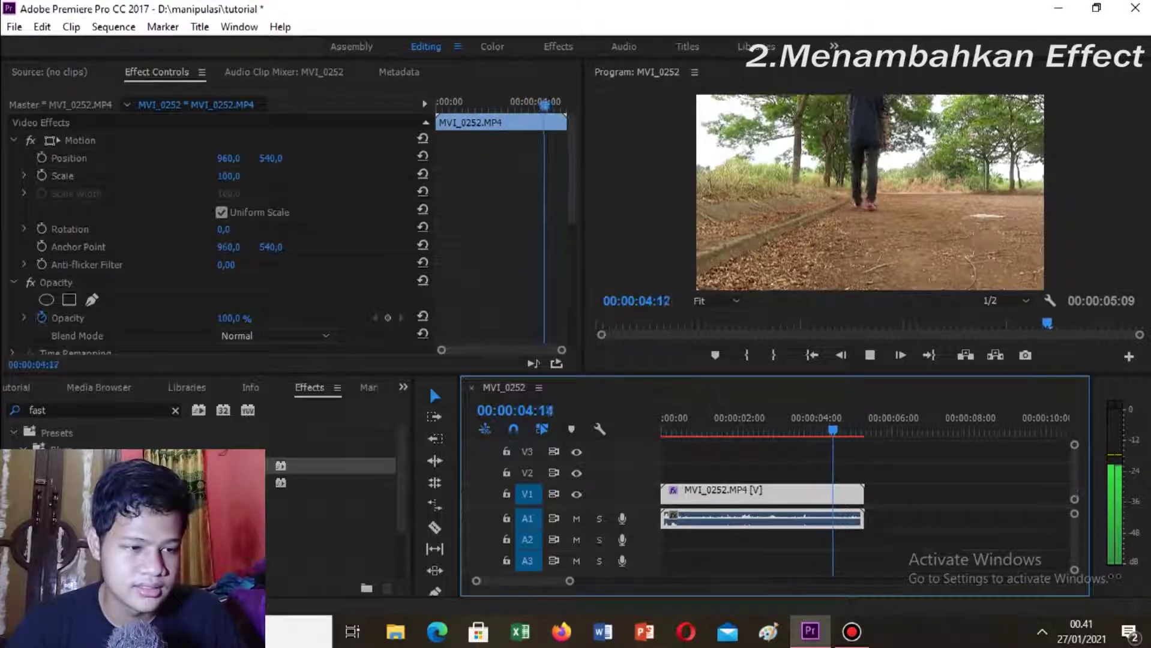
key(space)
key(Home)
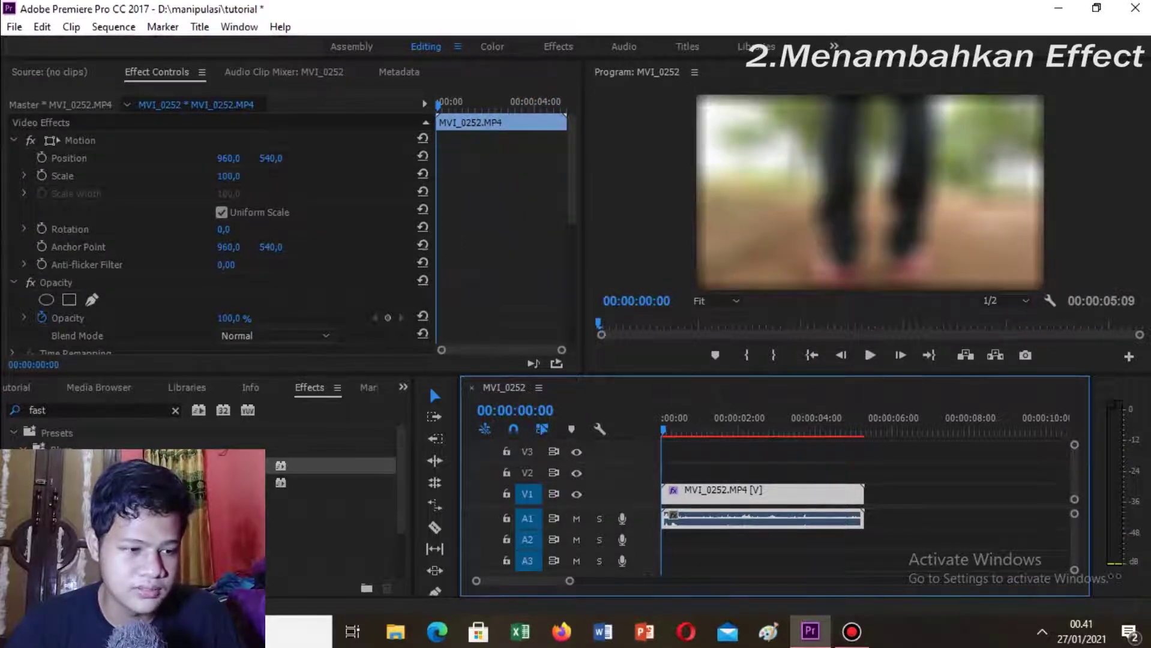
key(space)
key(space)
key(Home)
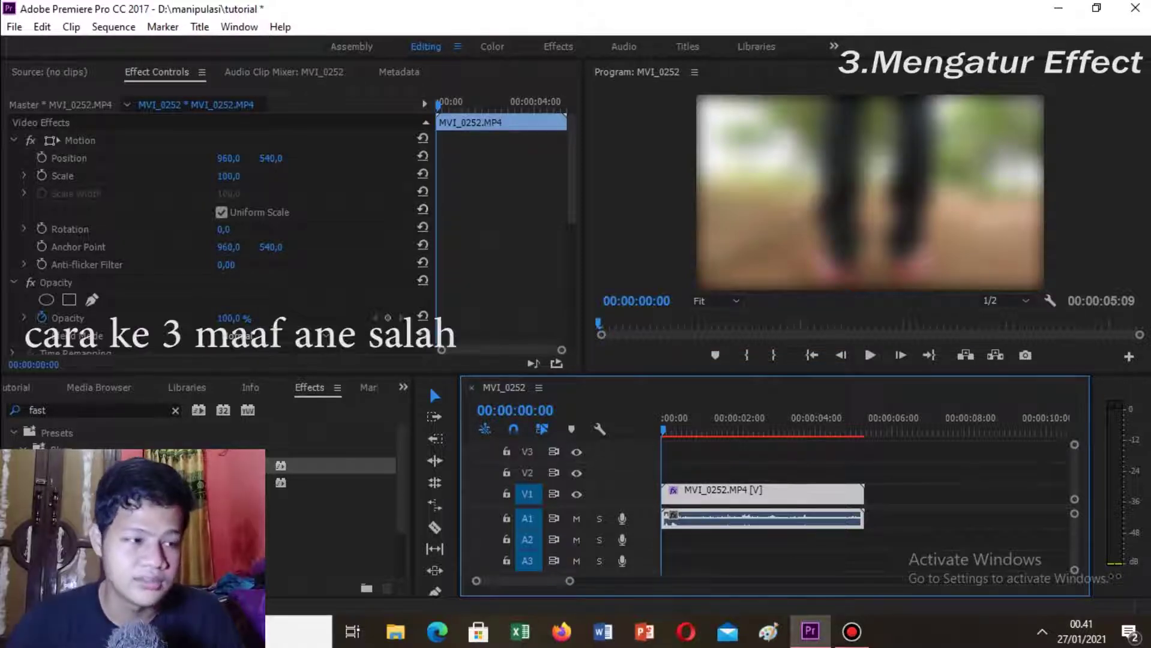
- View the Audio Clip Mixer for the MVI_0252 sequence
click(284, 72)
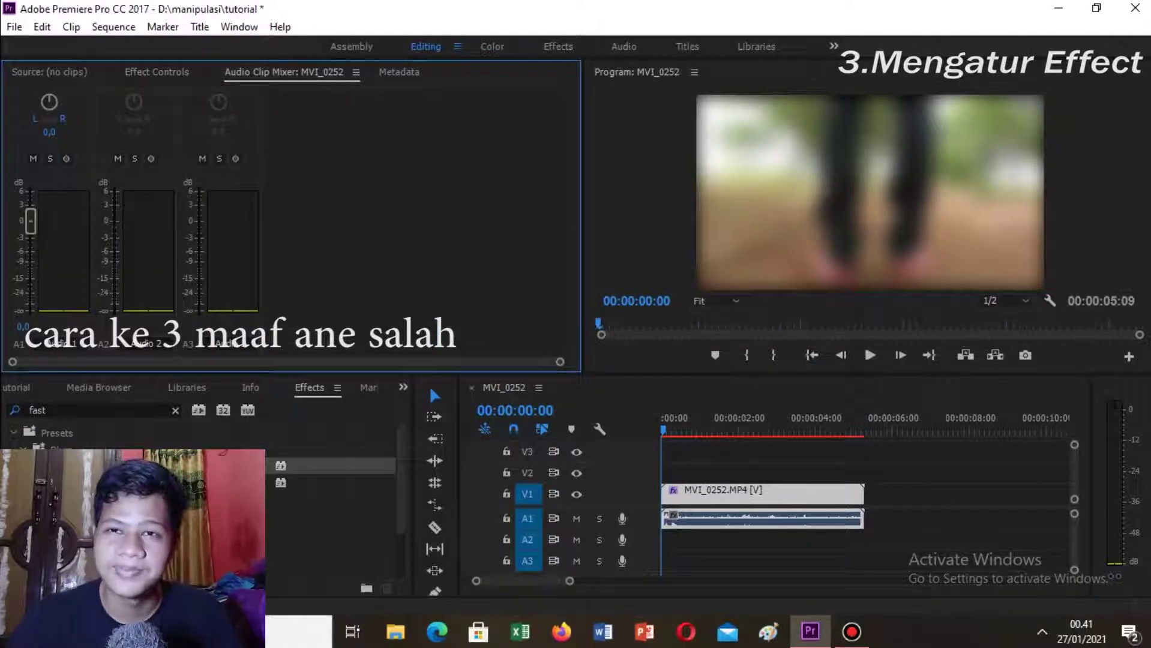
click(852, 548)
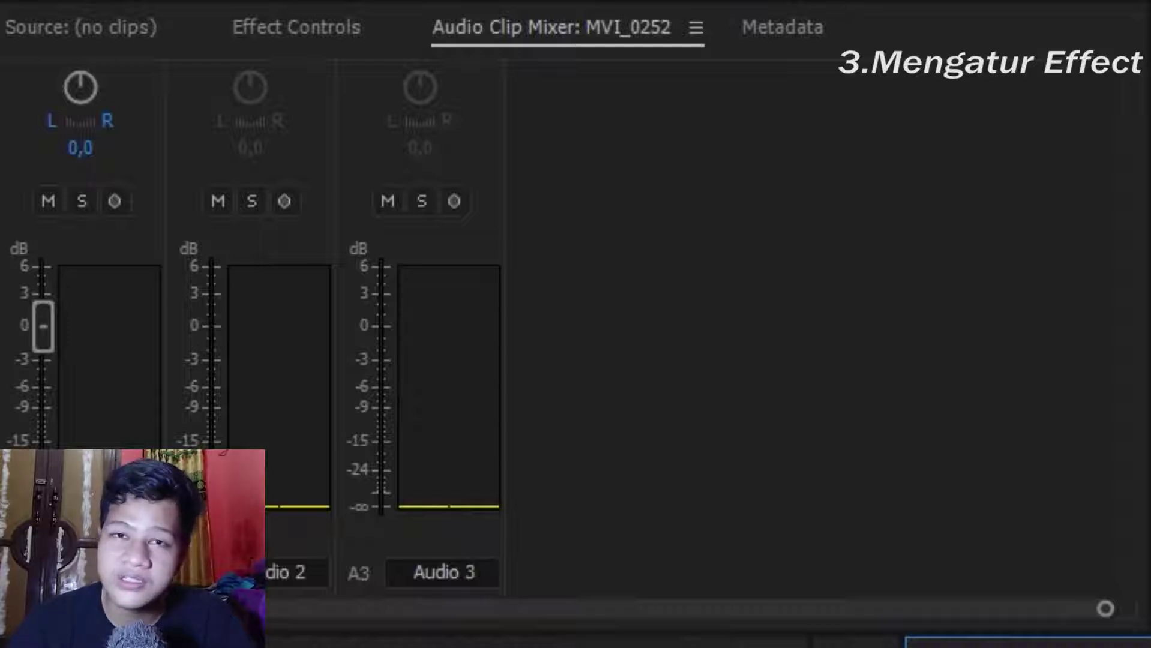
- Set the clip's Fast Blur Blurriness to 49 at the keyframe at the start of the clip
click(296, 27)
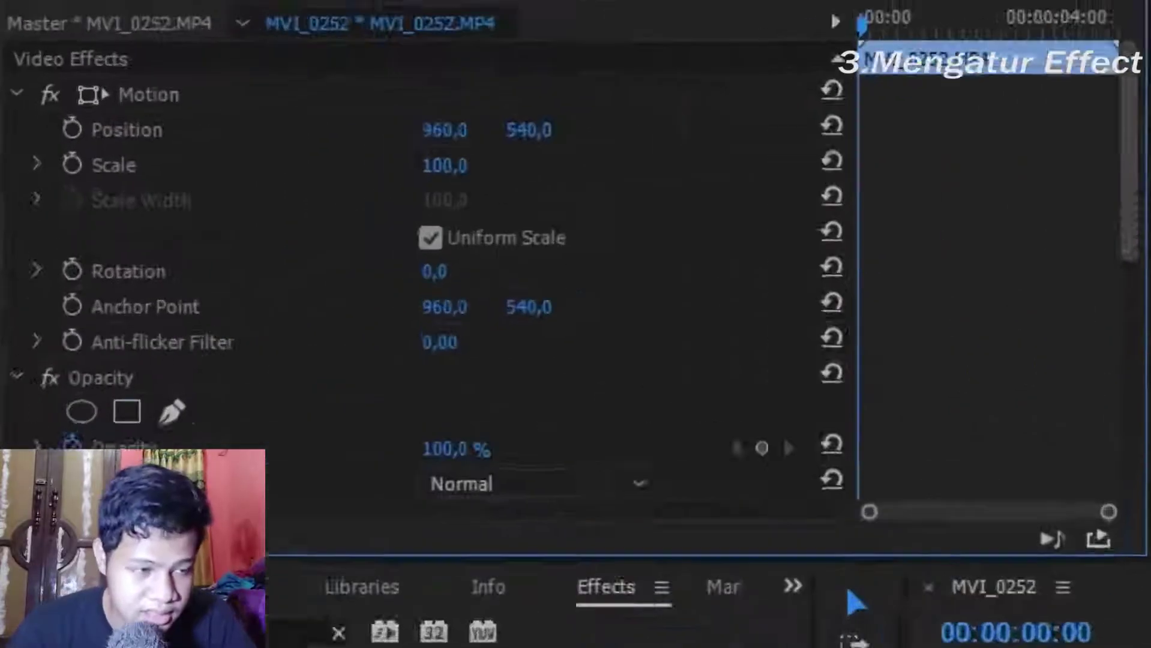
drag(571, 171, 571, 212)
scroll(576, 324, down, 5)
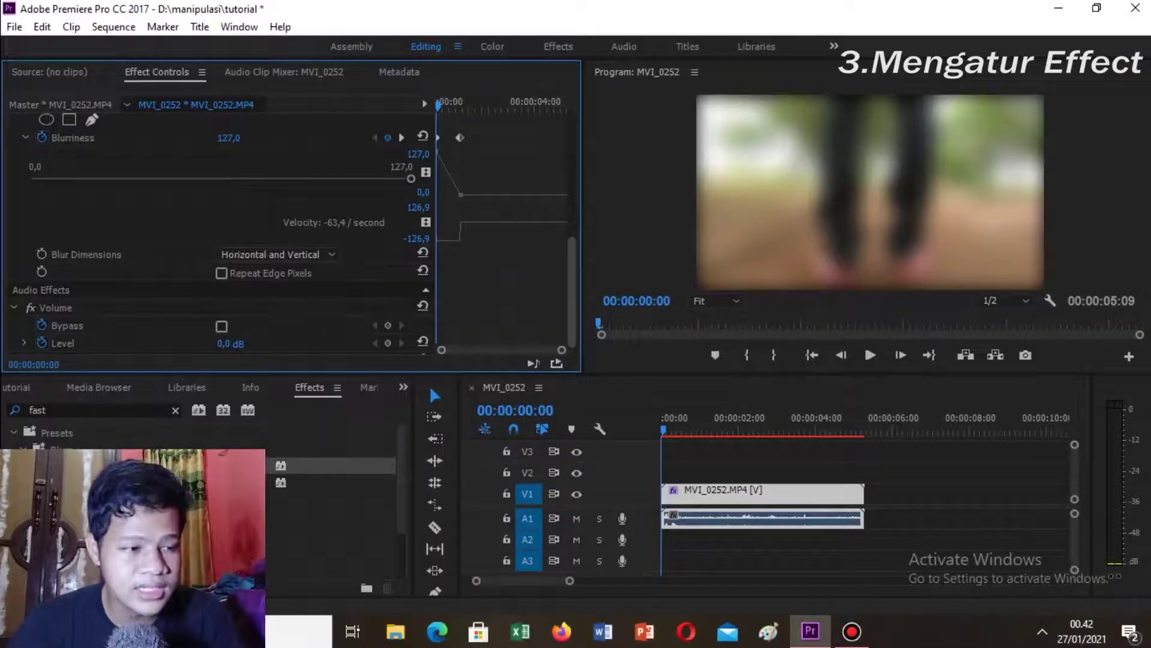
drag(571, 292, 571, 270)
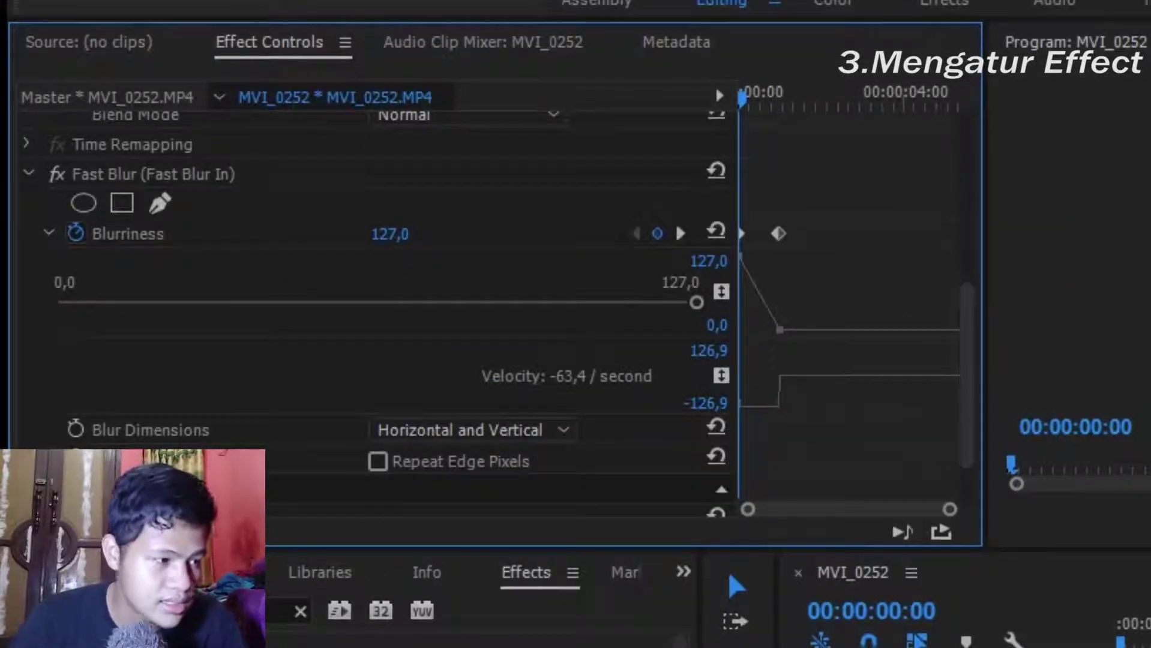
drag(696, 302, 233, 303)
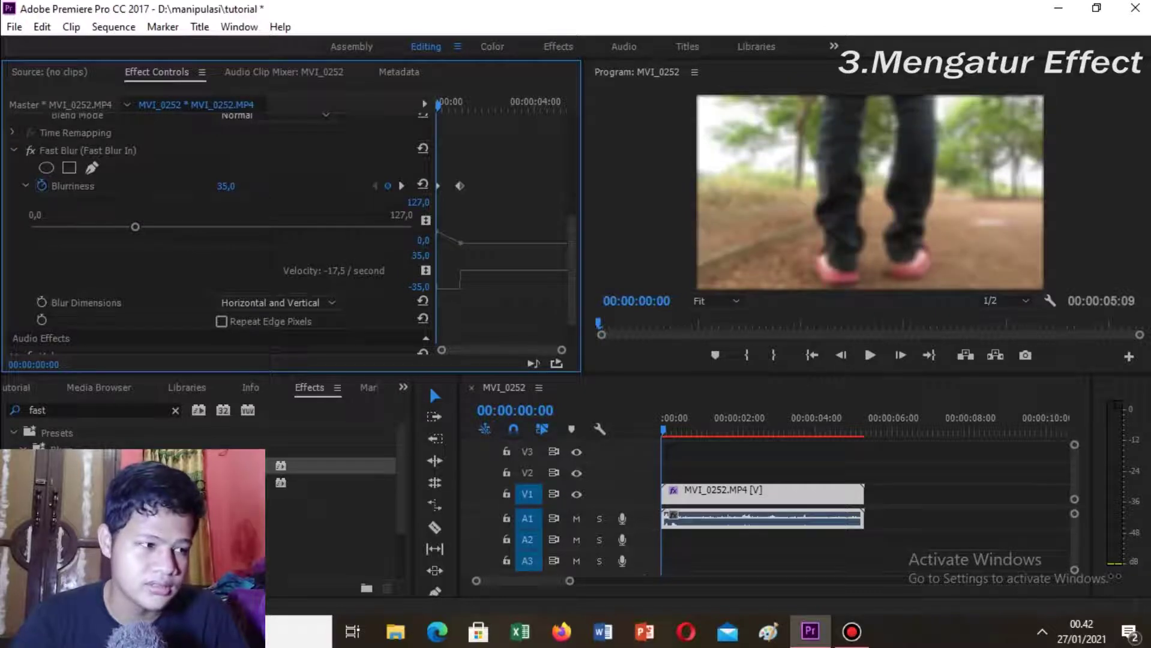
drag(87, 227, 278, 227)
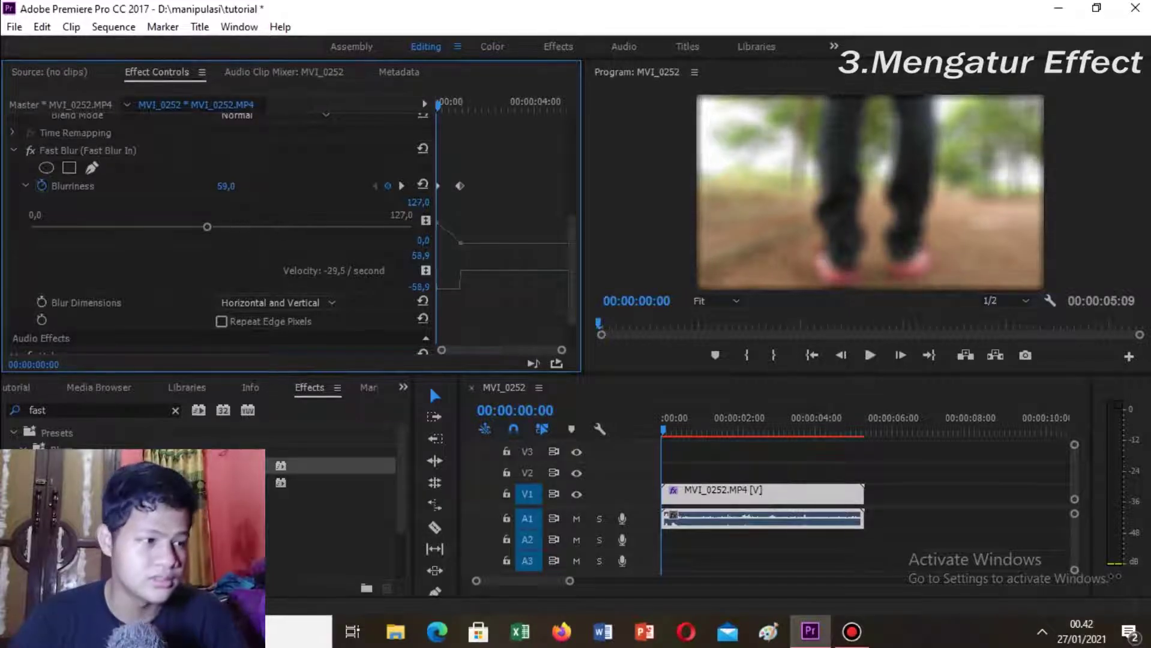
drag(207, 227, 183, 227)
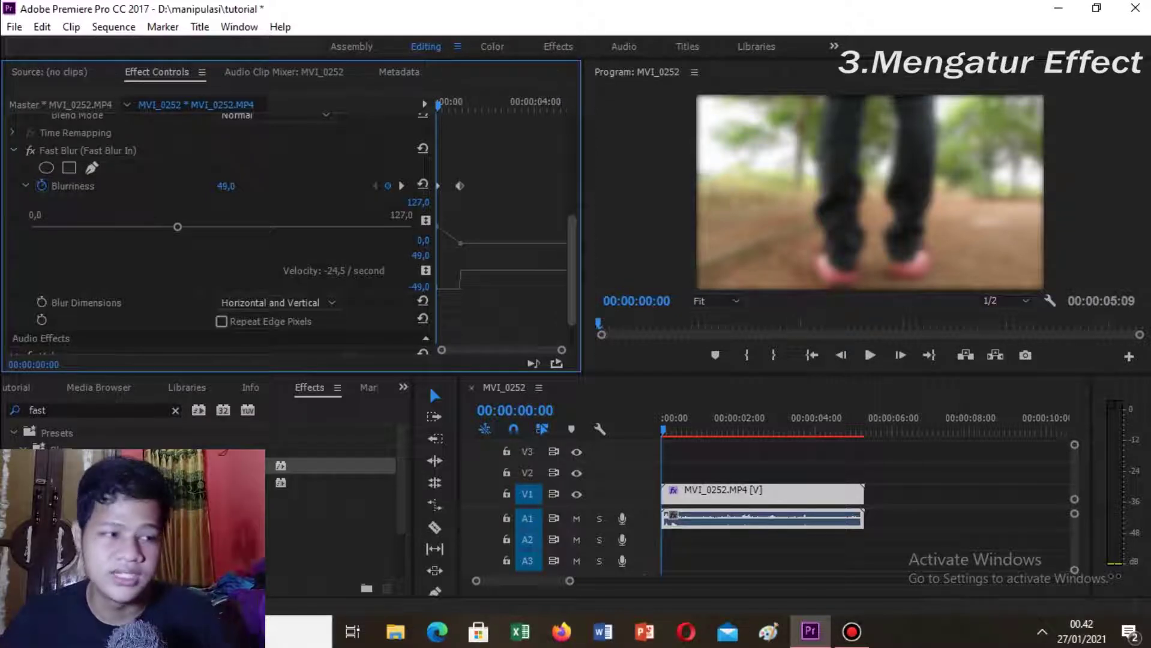
- Set the MVI_0252 clip's Motion Scale to 112
drag(571, 272, 571, 170)
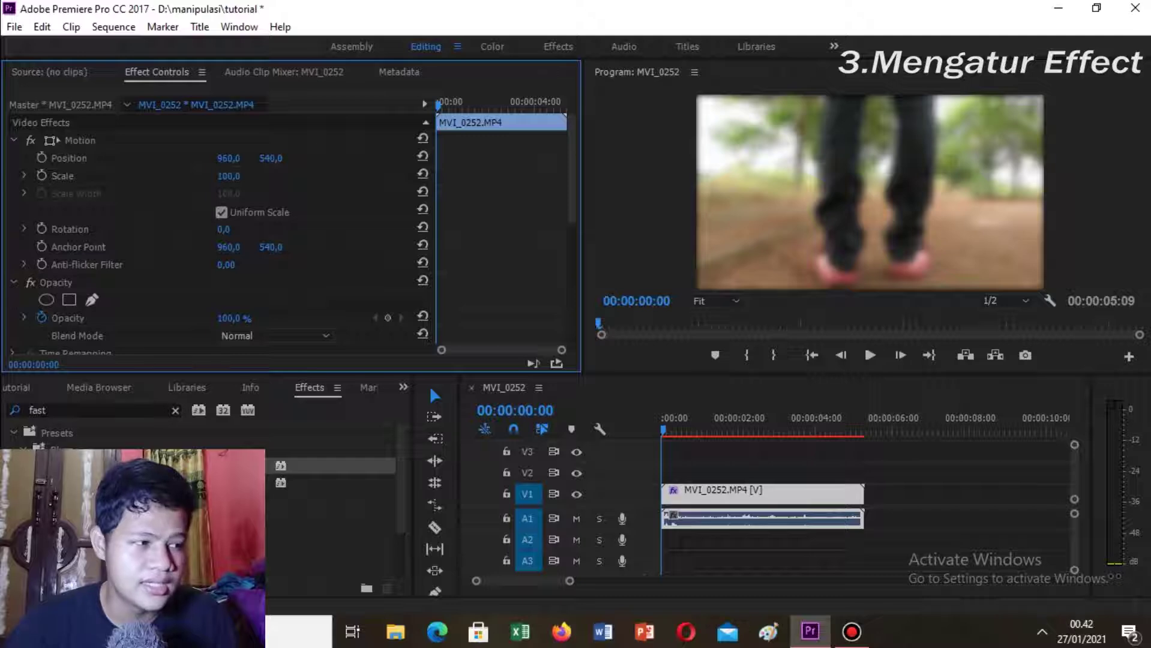
mouse_move(229, 176)
mouse_down()
mouse_move(258, 176)
mouse_move(200, 176)
mouse_move(216, 175)
mouse_up()
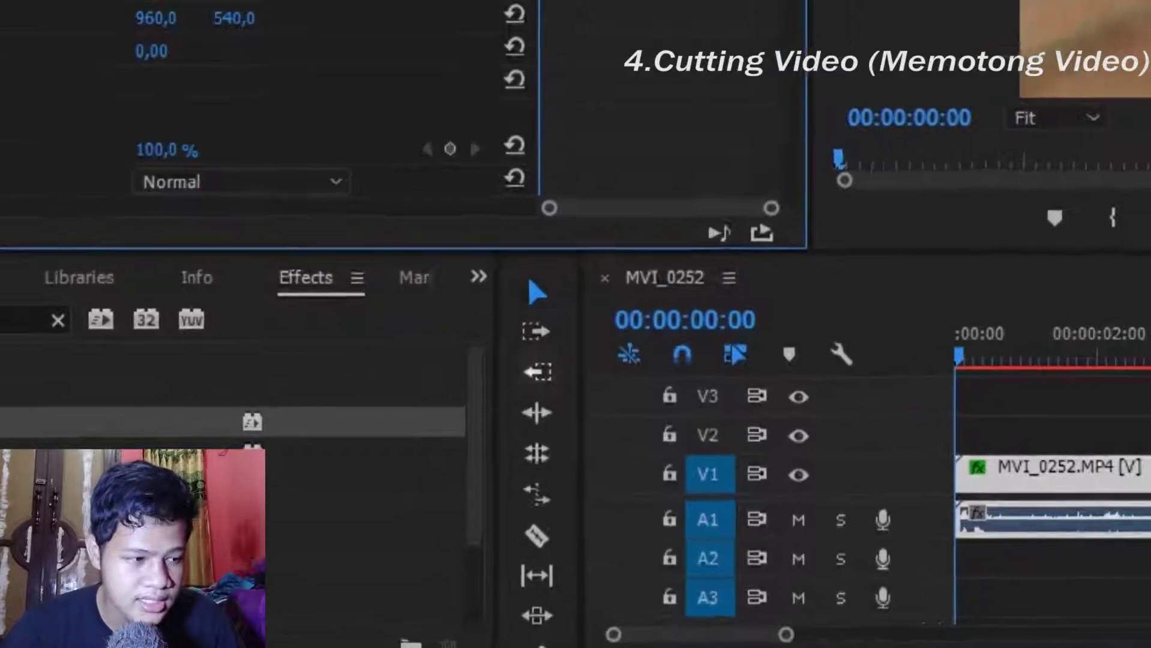
- Cut the MVI_0252 clip with the Razor Tool at 00:00:03:00 and 00:00:04:06
click(497, 398)
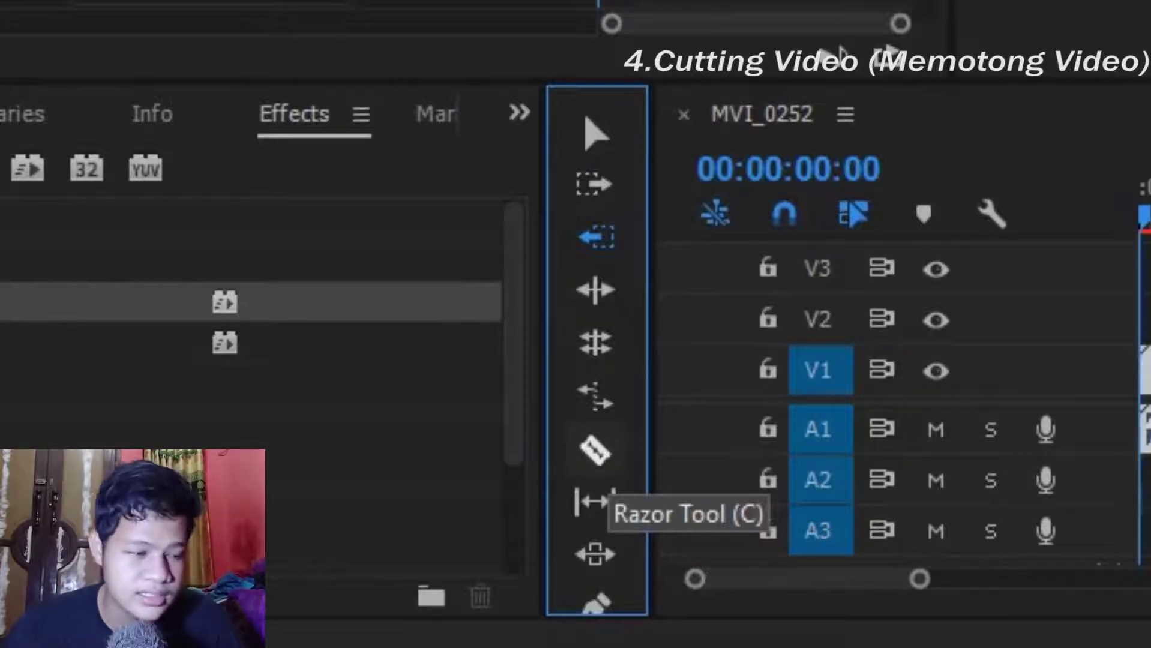
click(594, 450)
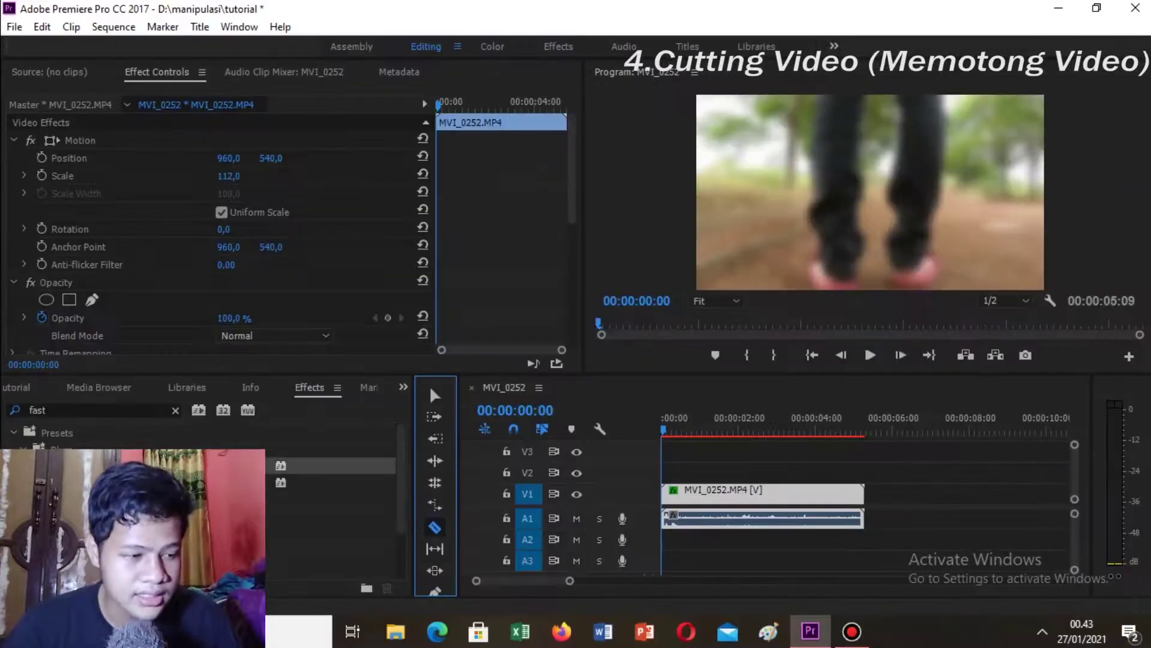
key(space)
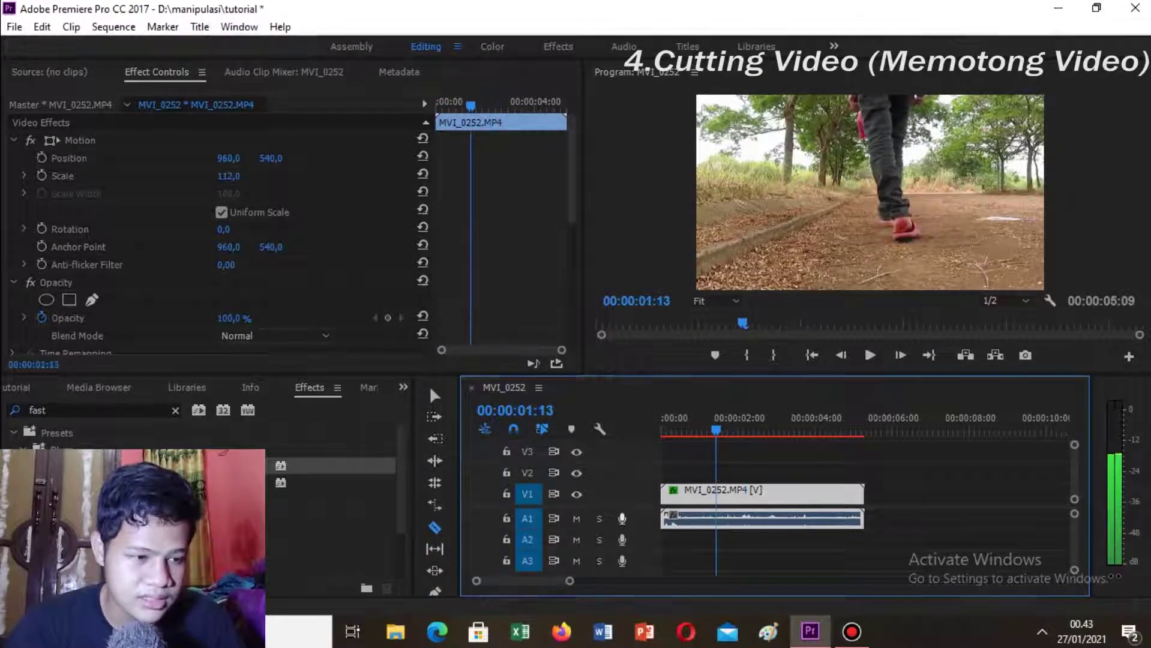
click(777, 494)
drag(777, 429, 823, 430)
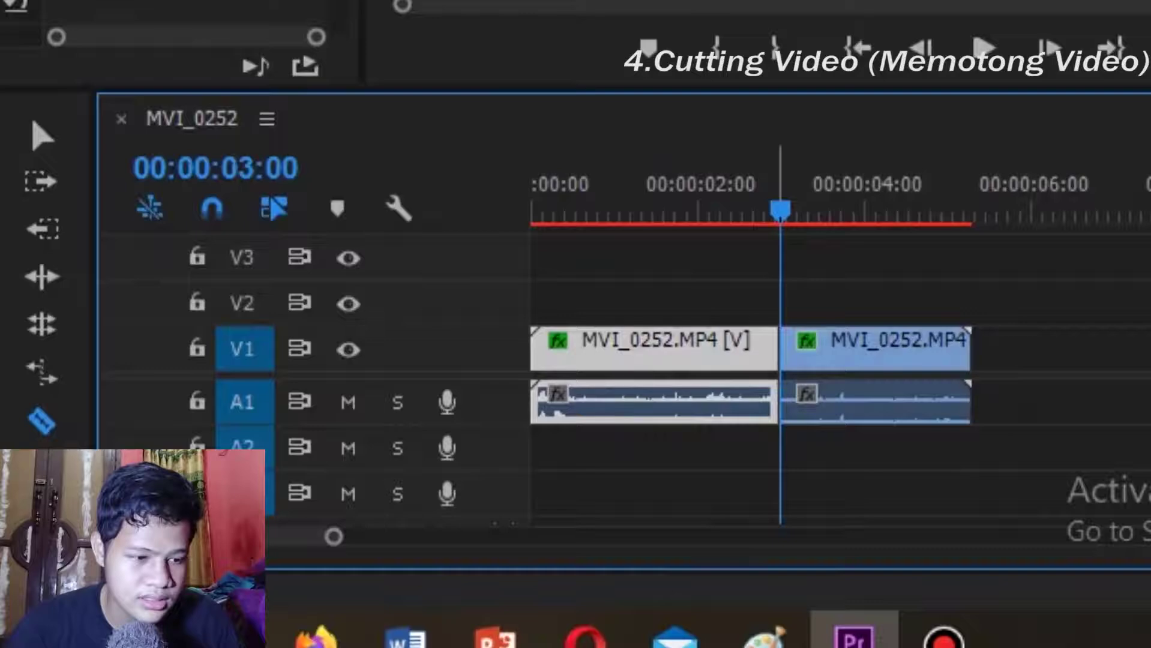
click(880, 347)
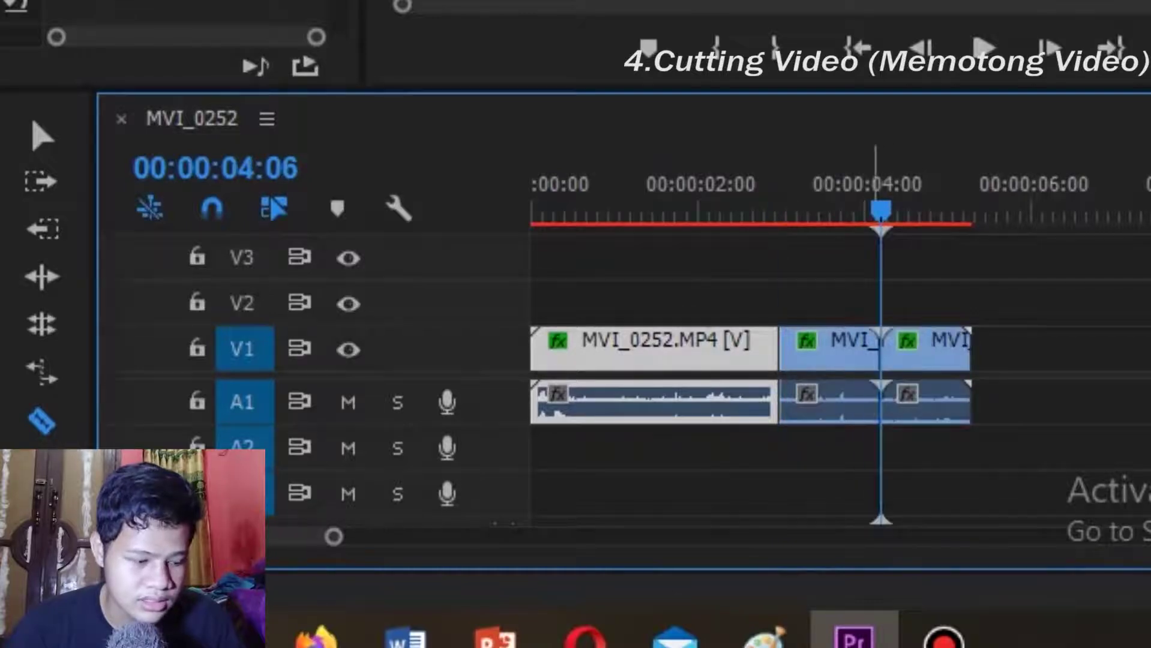
- Delete the middle segment of the cut MVI_0252 clip from the timeline
key(v)
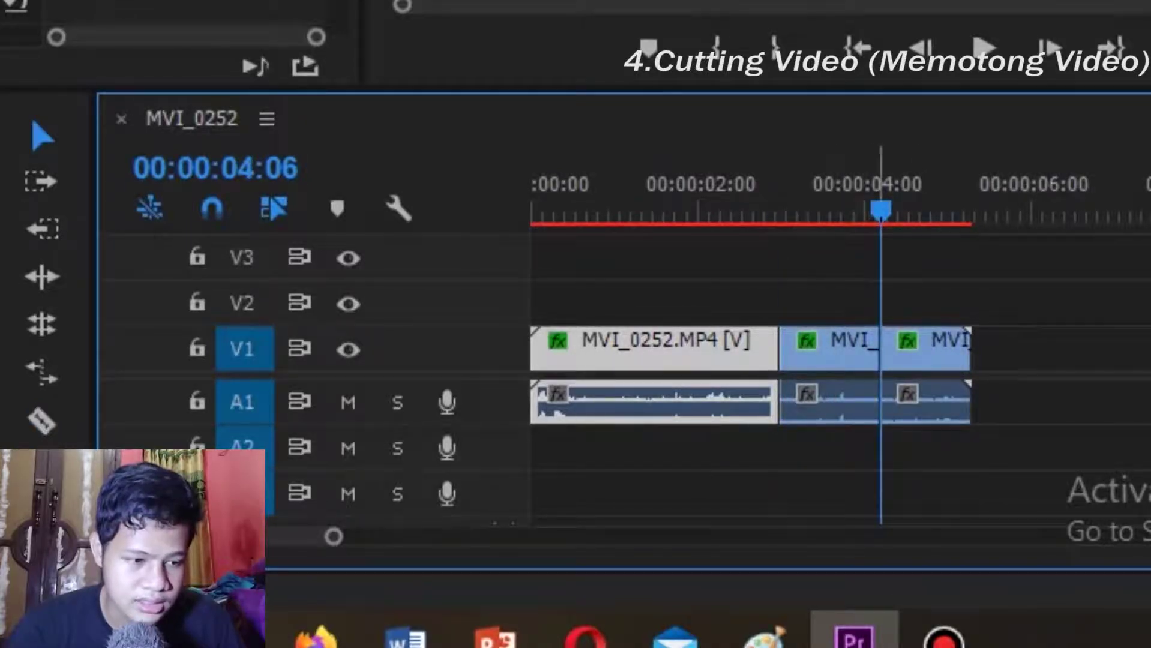
drag(881, 210, 812, 210)
key(c)
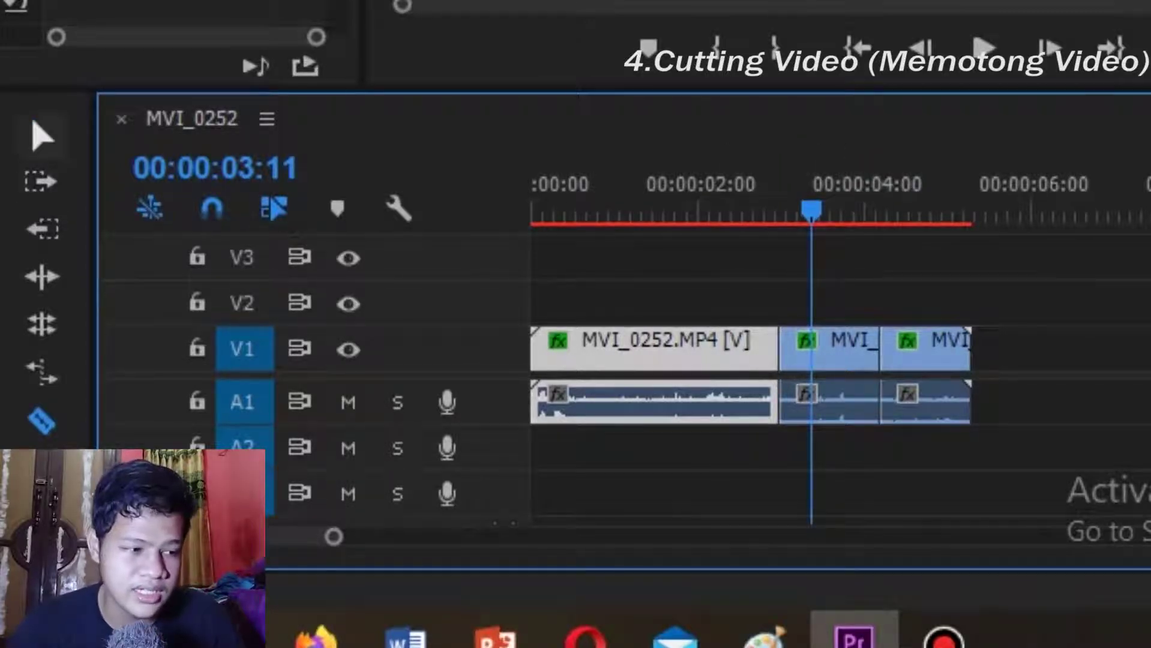
click(41, 135)
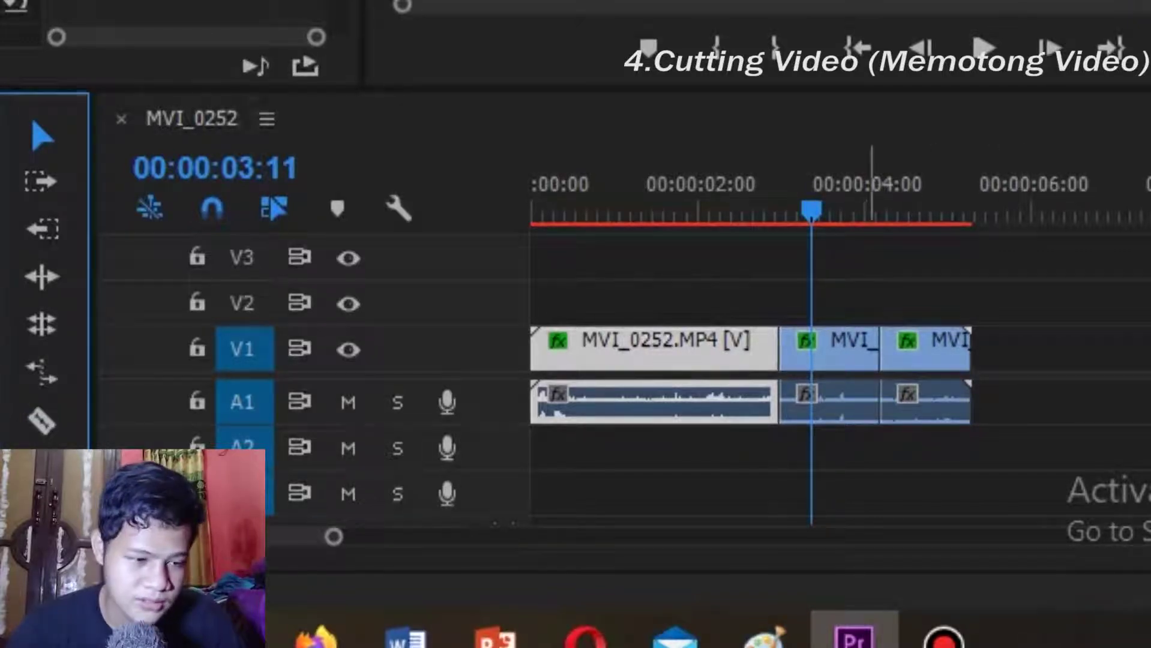
click(863, 353)
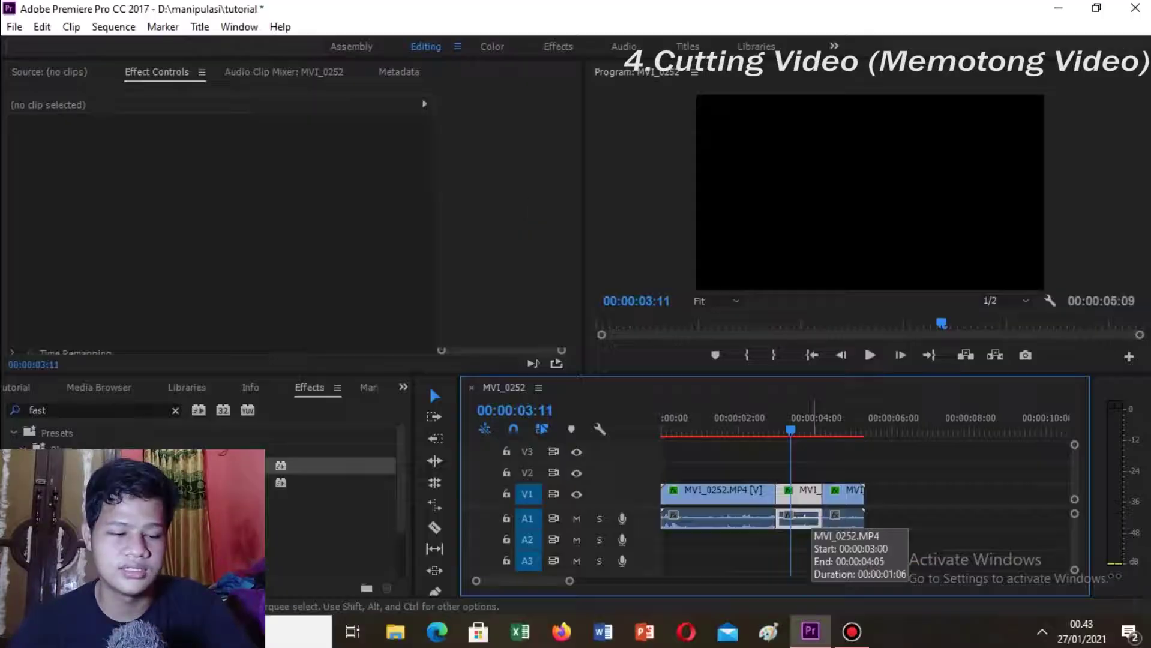
key(Delete)
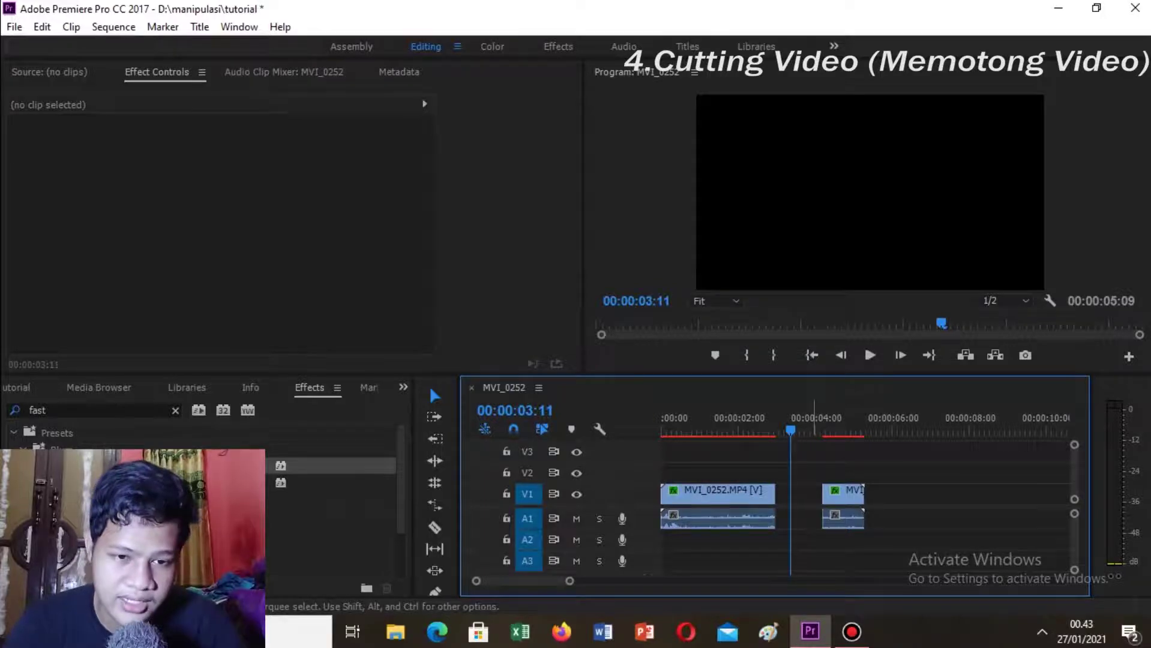
- Create a new title named Title 01 in the project with the default 1920 × 1080 video settings
key(shift+1)
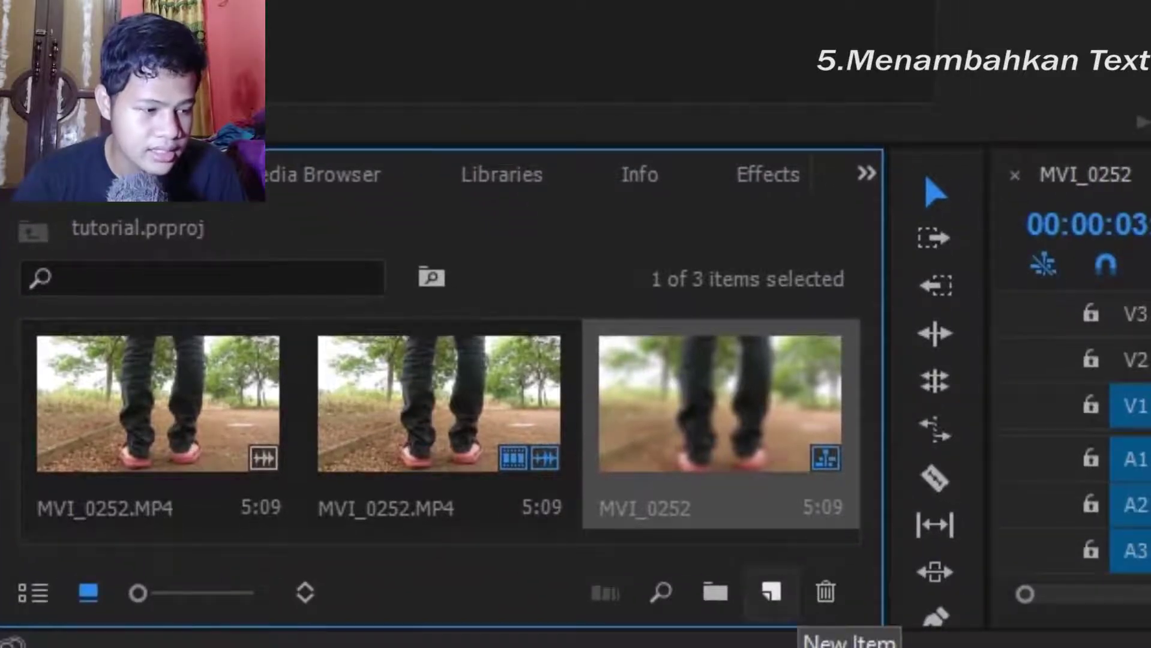
click(771, 592)
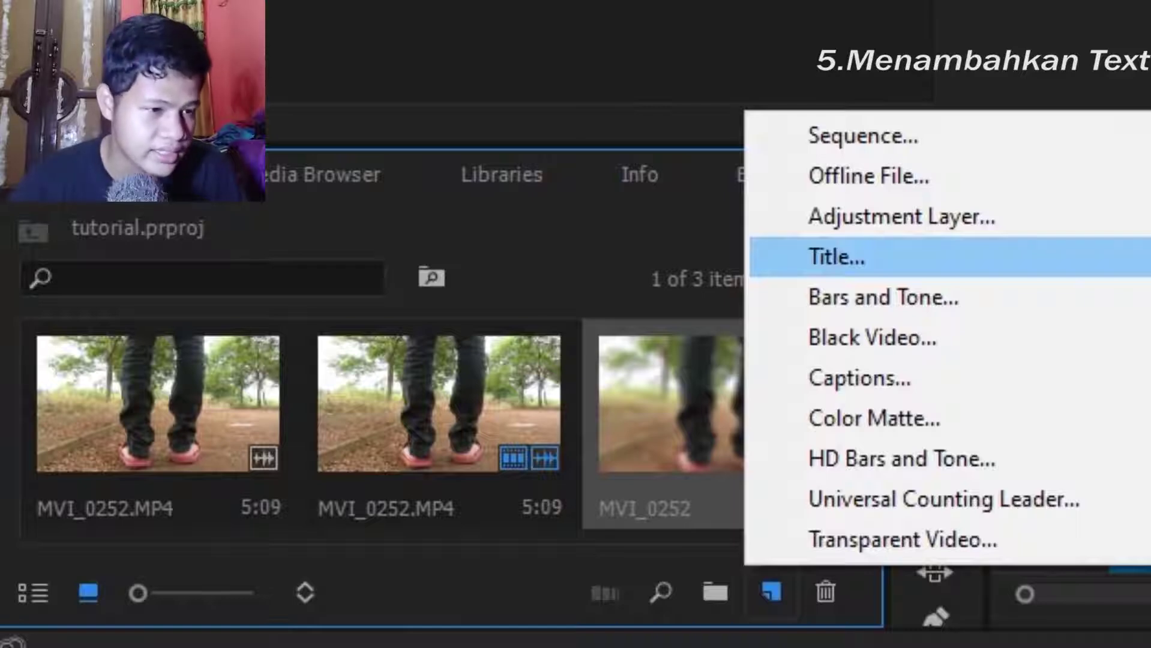
click(836, 256)
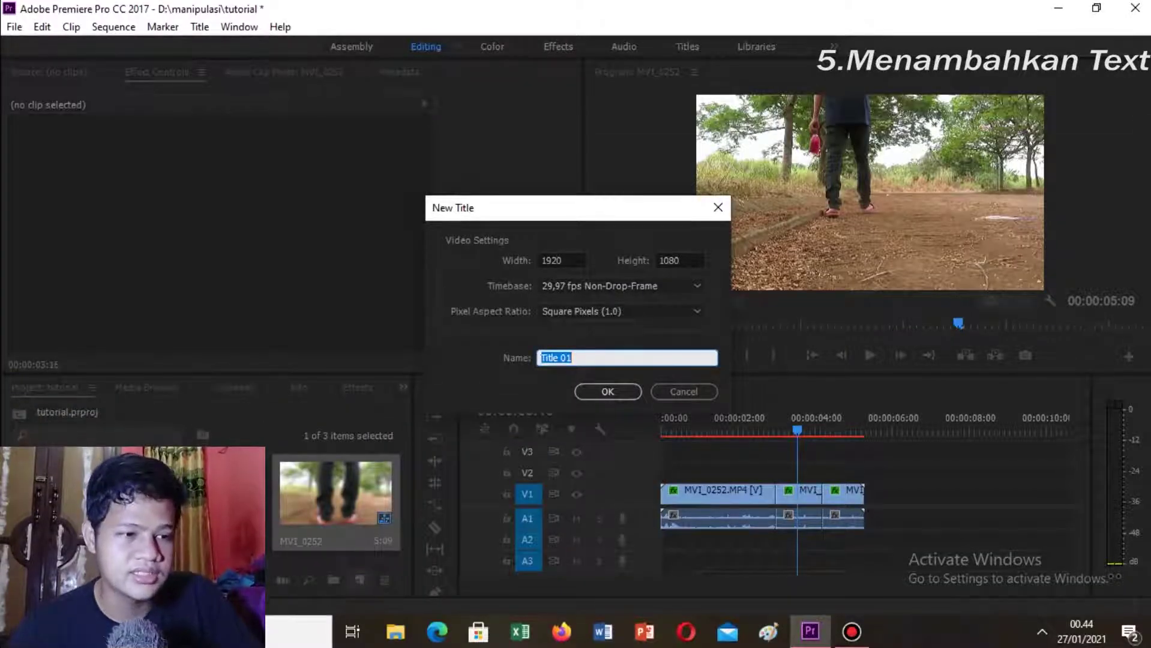
click(608, 391)
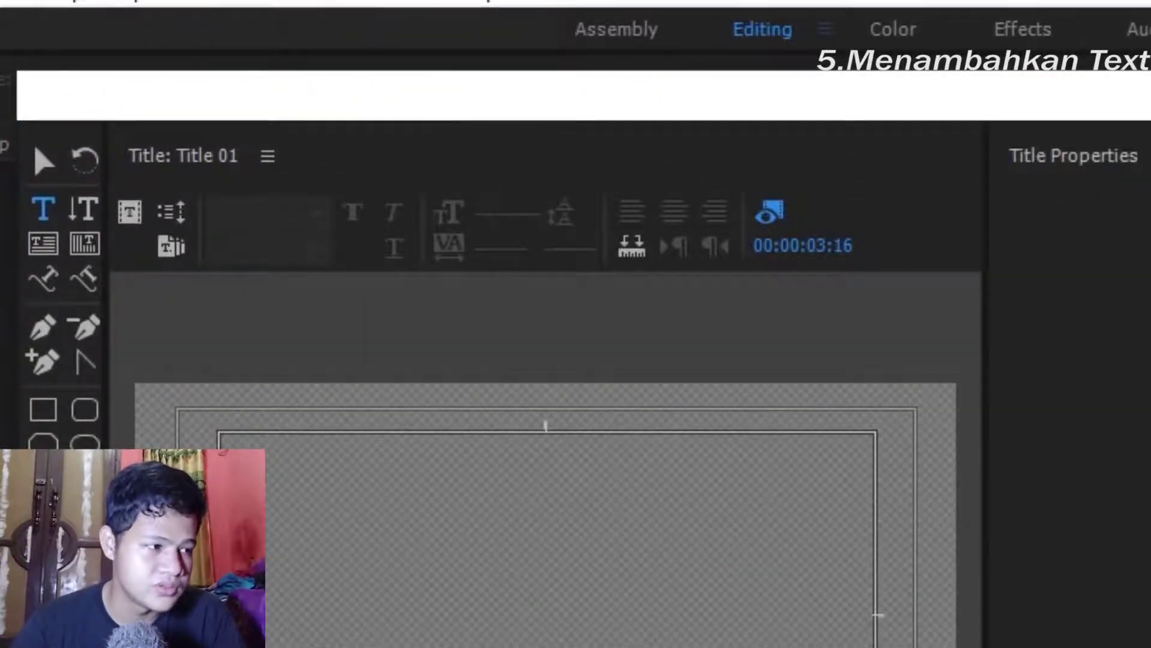
- Add the text "Film" to the title, just beside the walking person's feet, with the Type Tool
click(43, 209)
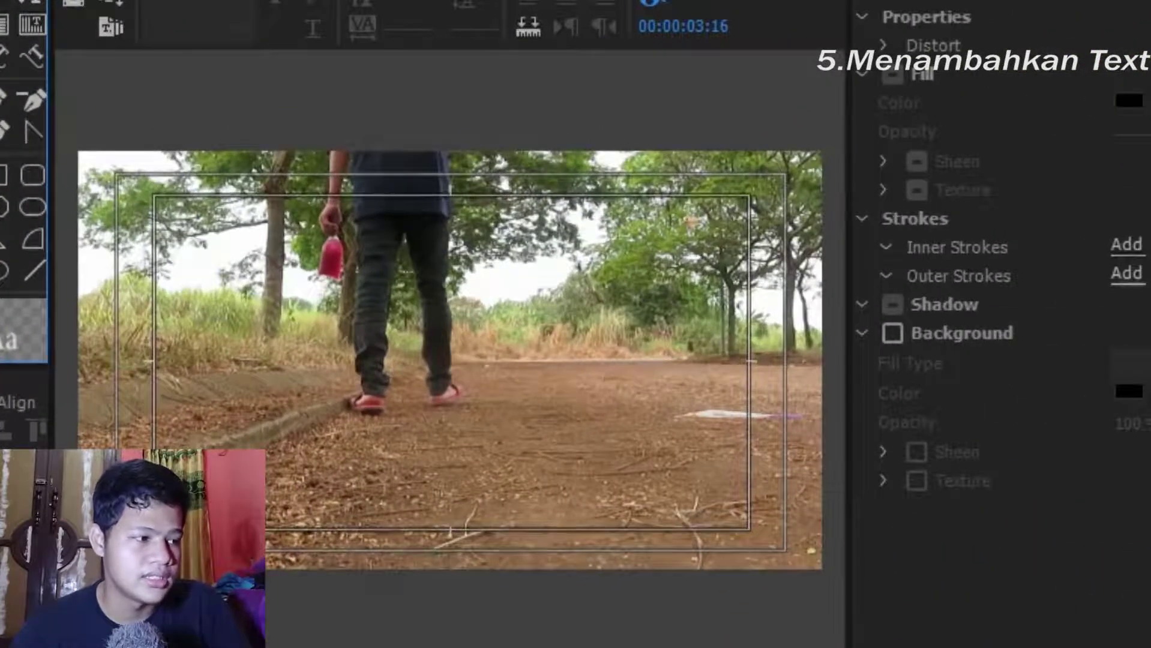
click(480, 366)
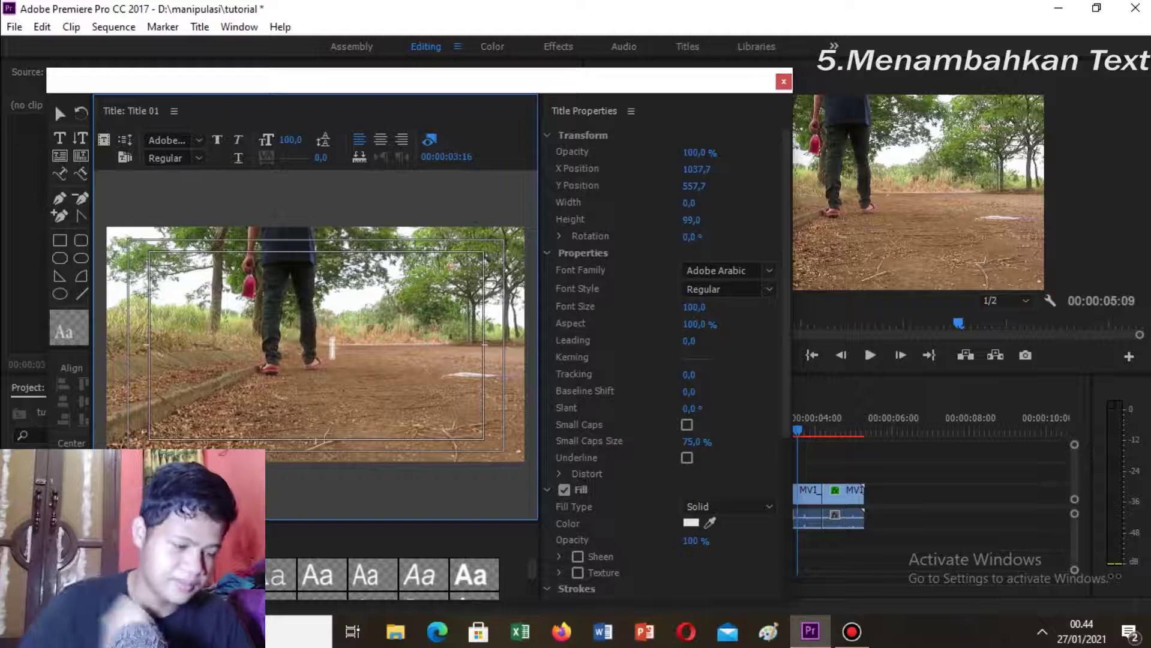
text(E)
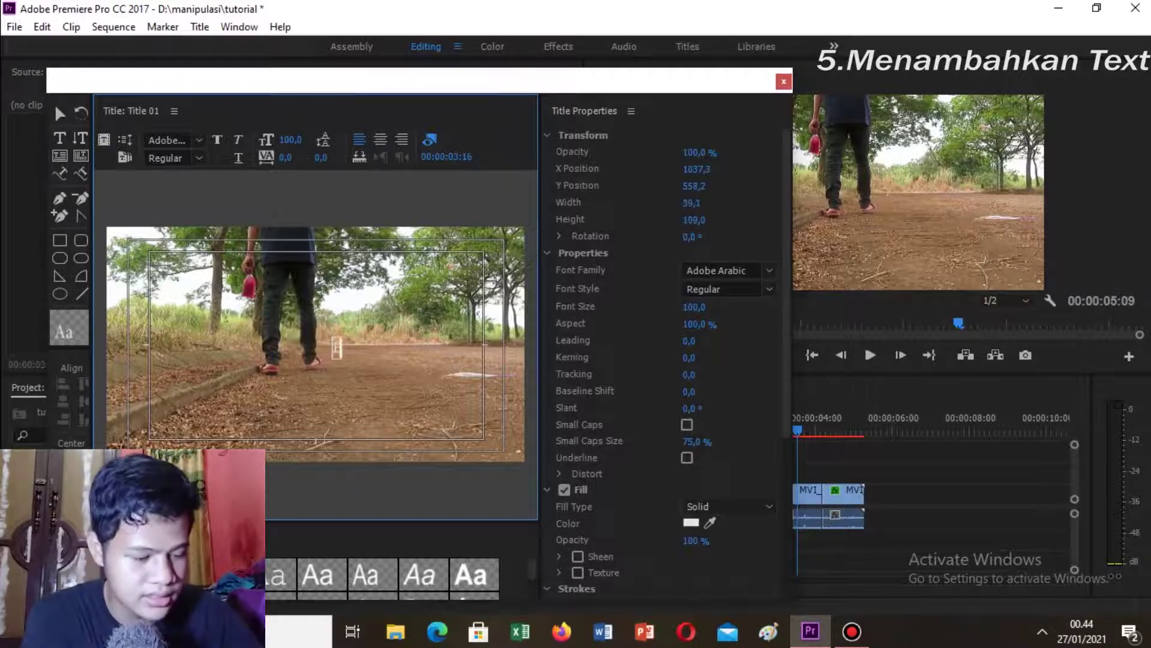
text(ilm)
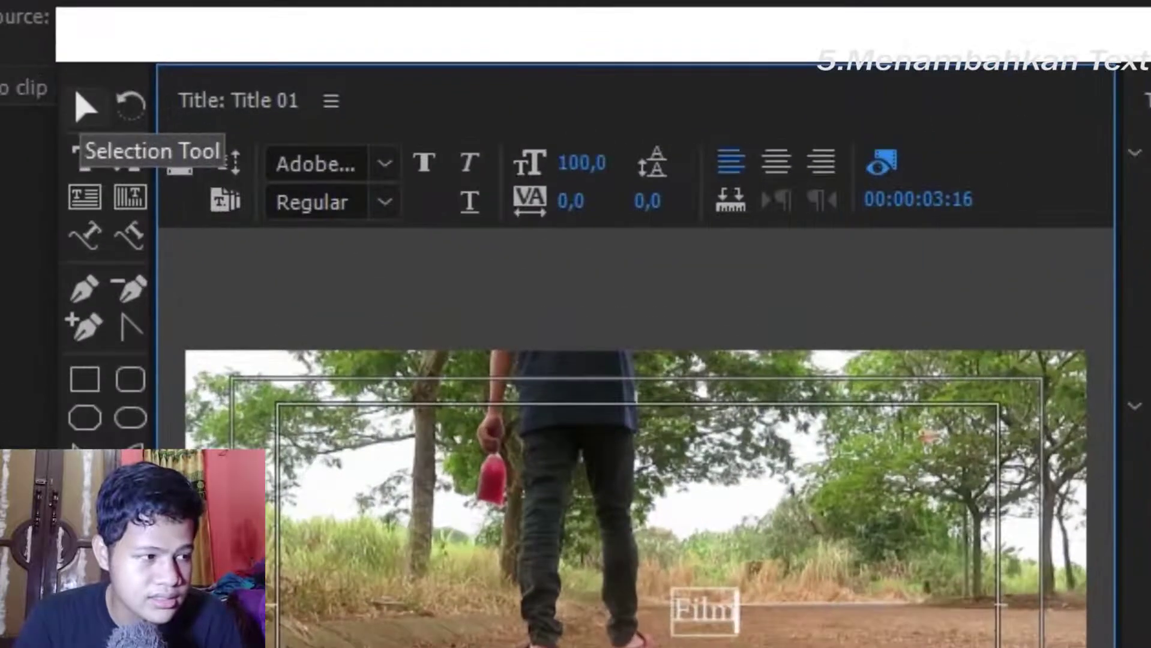
- Enlarge the "Film" text to a font size of about 285, move it to about X 1285, Y 562, and close the title editor
click(57, 109)
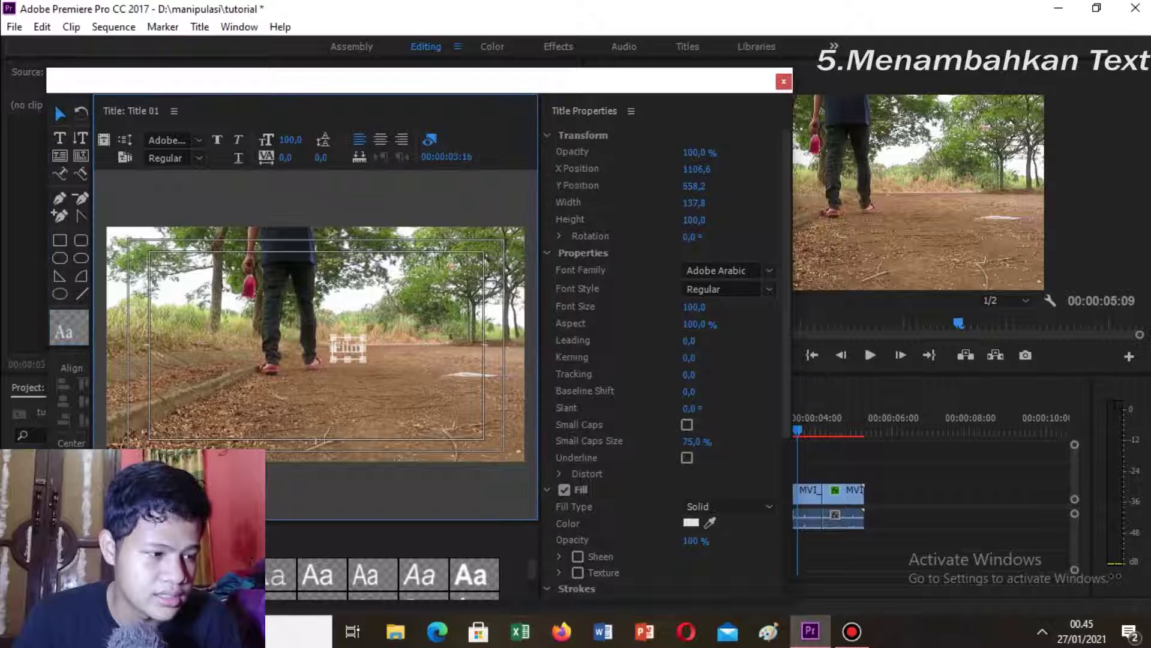
drag(365, 337, 455, 297)
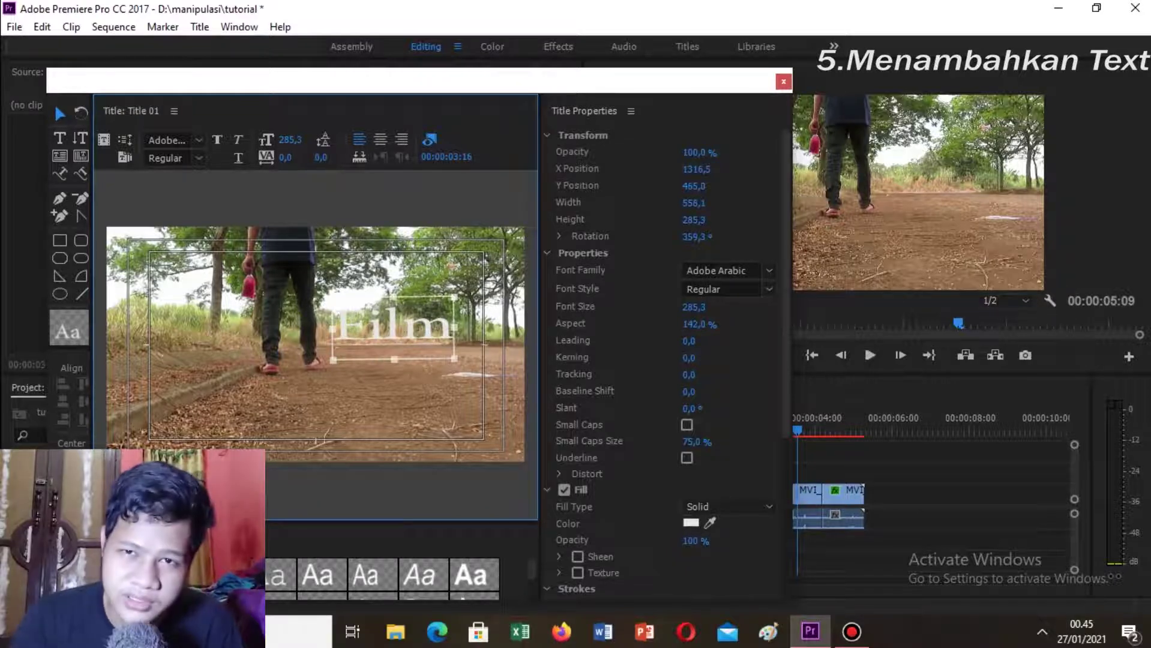
mouse_move(393, 328)
mouse_down()
mouse_move(388, 317)
mouse_move(386, 349)
mouse_up()
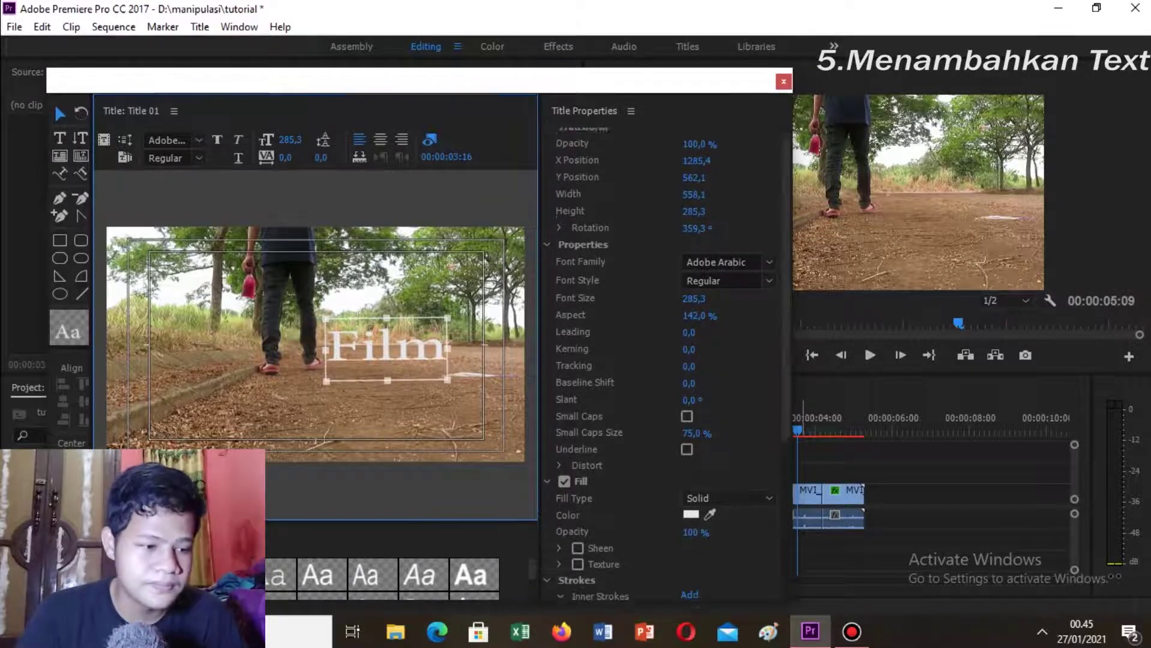
scroll(666, 348, down, 2)
scroll(666, 348, down, 2)
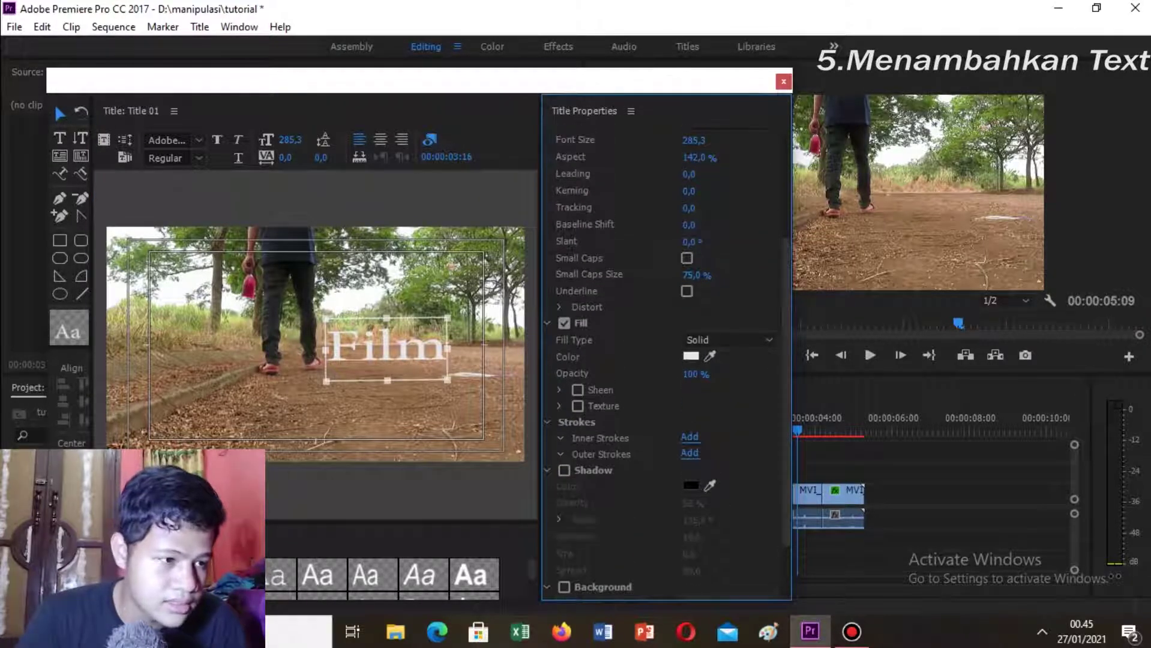
drag(642, 82, 643, 52)
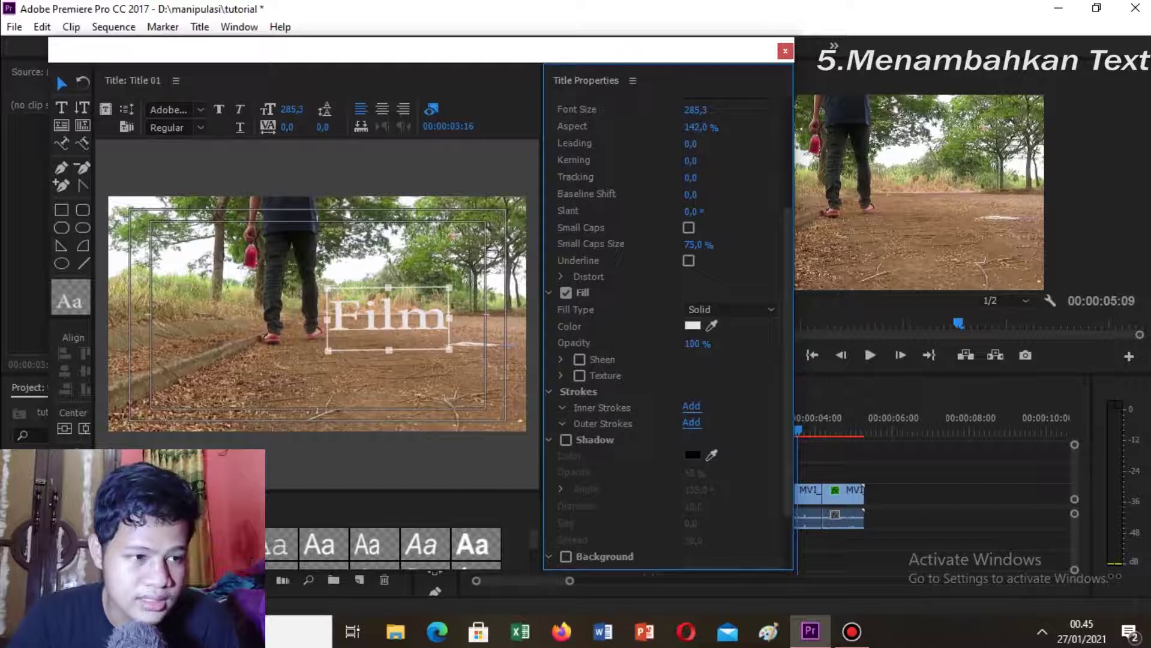
click(785, 52)
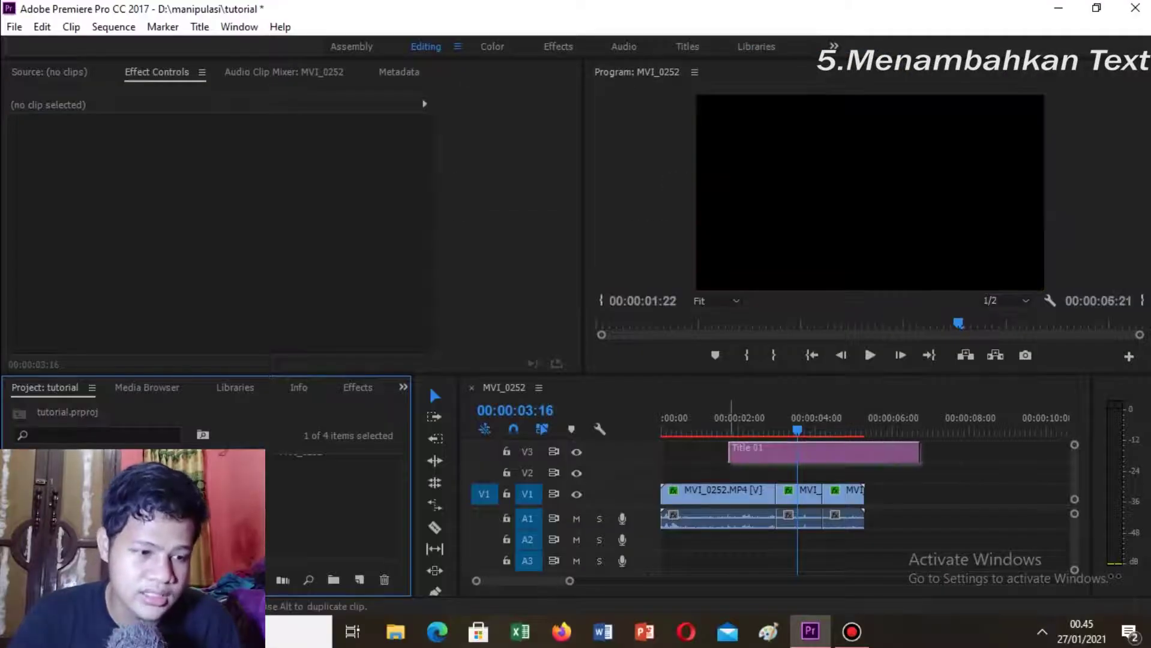
- Place Title 01 on track V2 above the second MVI_0252 segment, trim it to that segment's end and play it back
drag(822, 451, 870, 473)
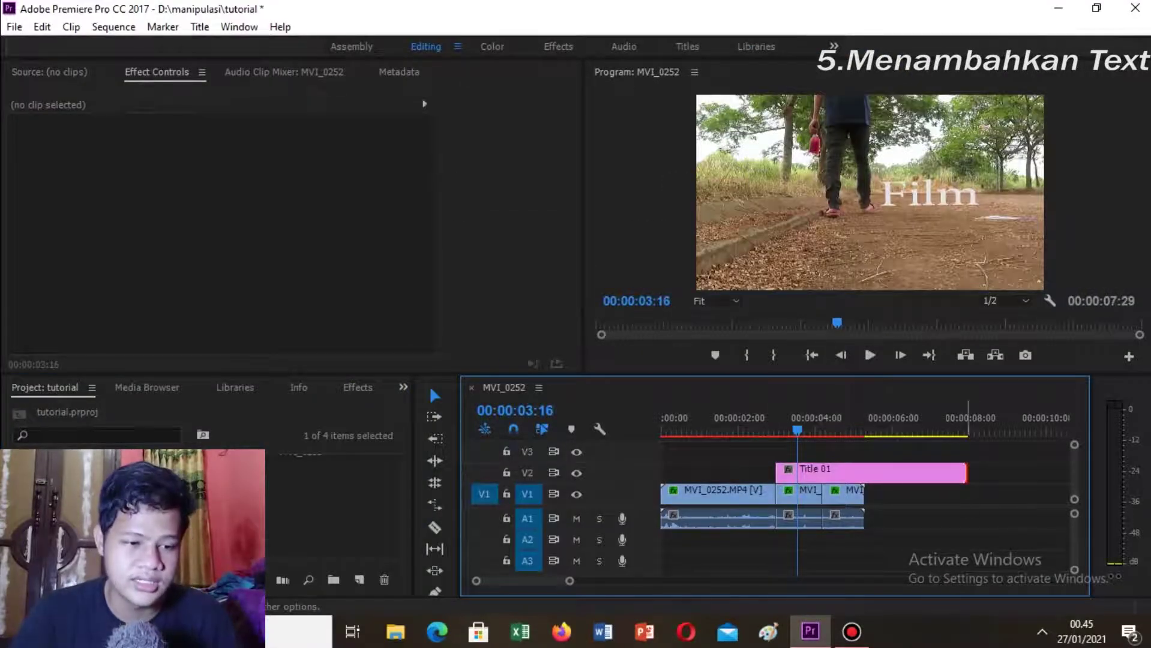
drag(965, 473, 821, 472)
key(Home)
key(space)
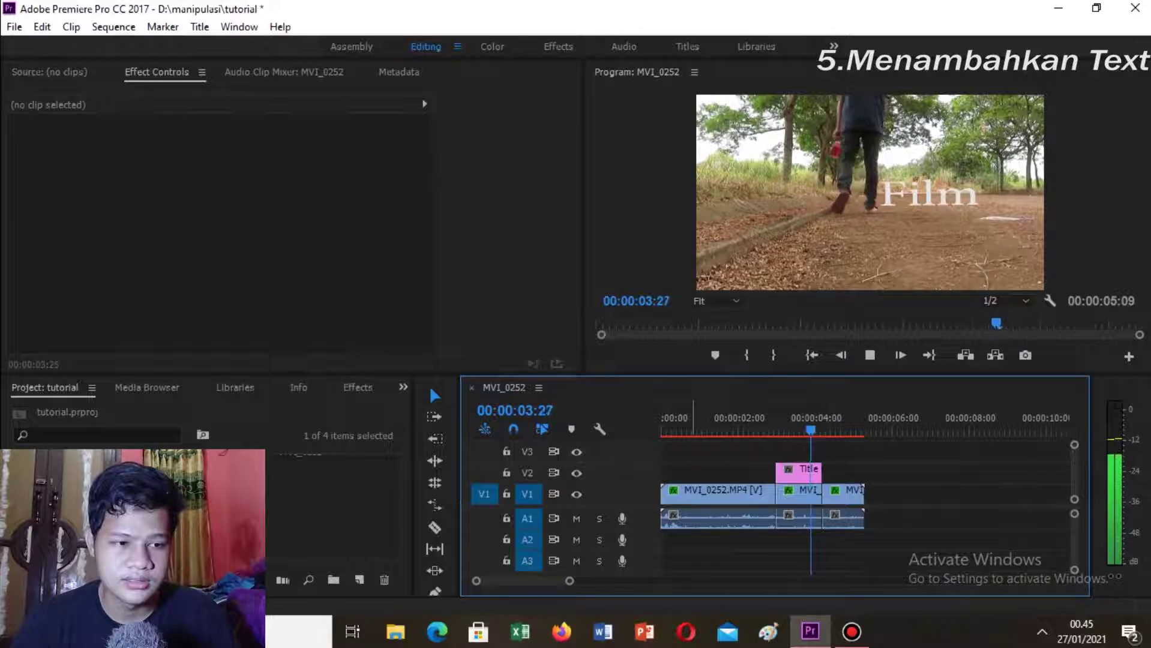
key(space)
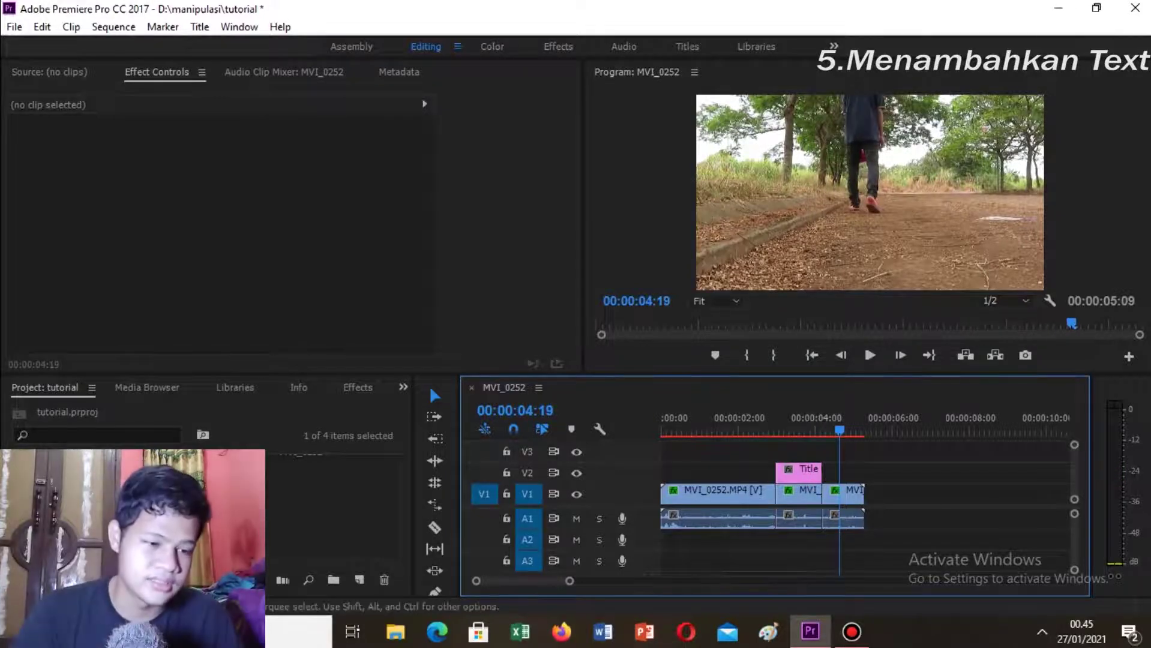
- Extend Title 01 on V2 to the end of the last MVI_0252 segment and play back the result
drag(820, 471, 864, 471)
drag(843, 427, 743, 427)
key(space)
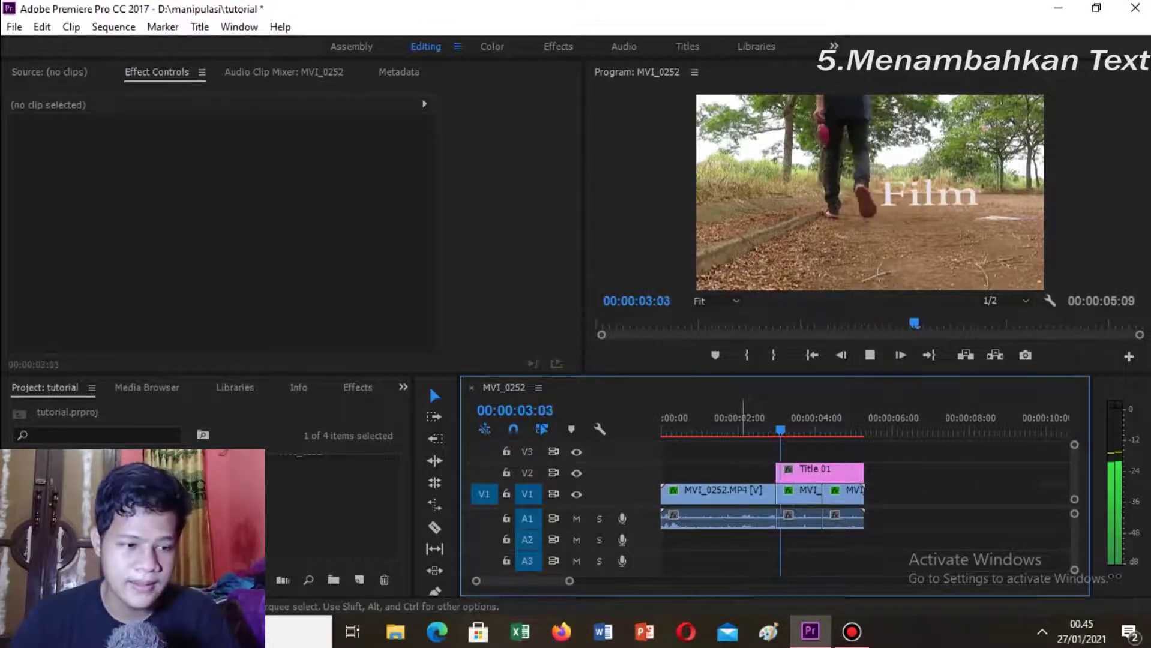
key(space)
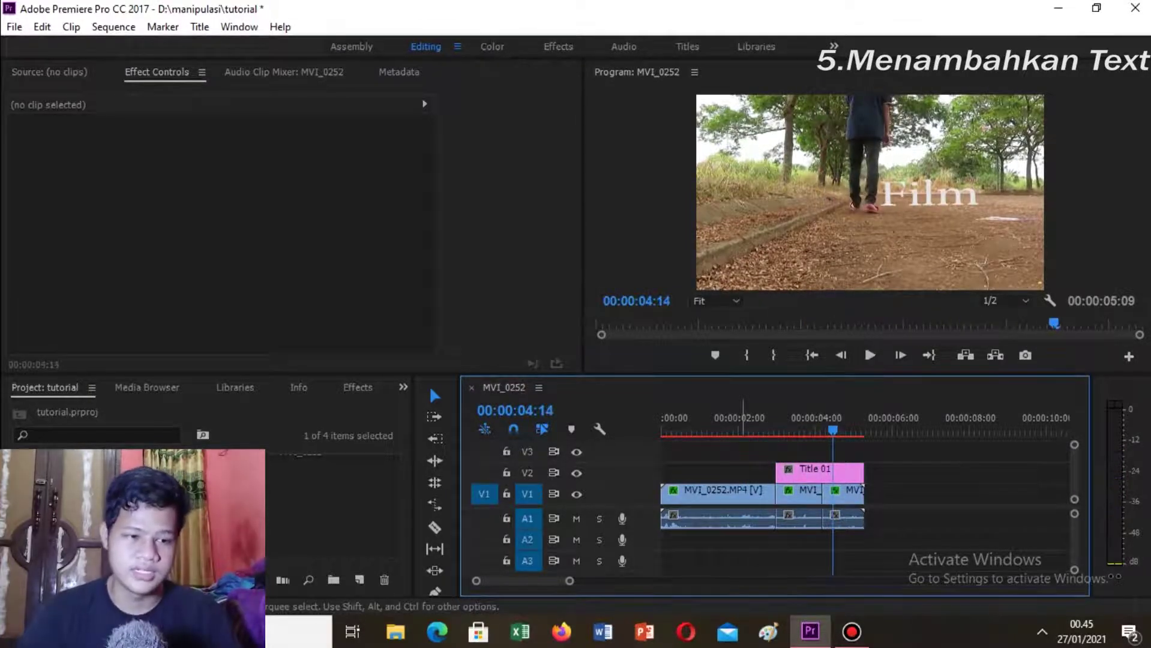
- Cut the first MVI_0252 segment at two points near its end with the Razor Tool, then return to the Selection Tool
drag(833, 429, 707, 430)
key(c)
click(746, 491)
click(765, 491)
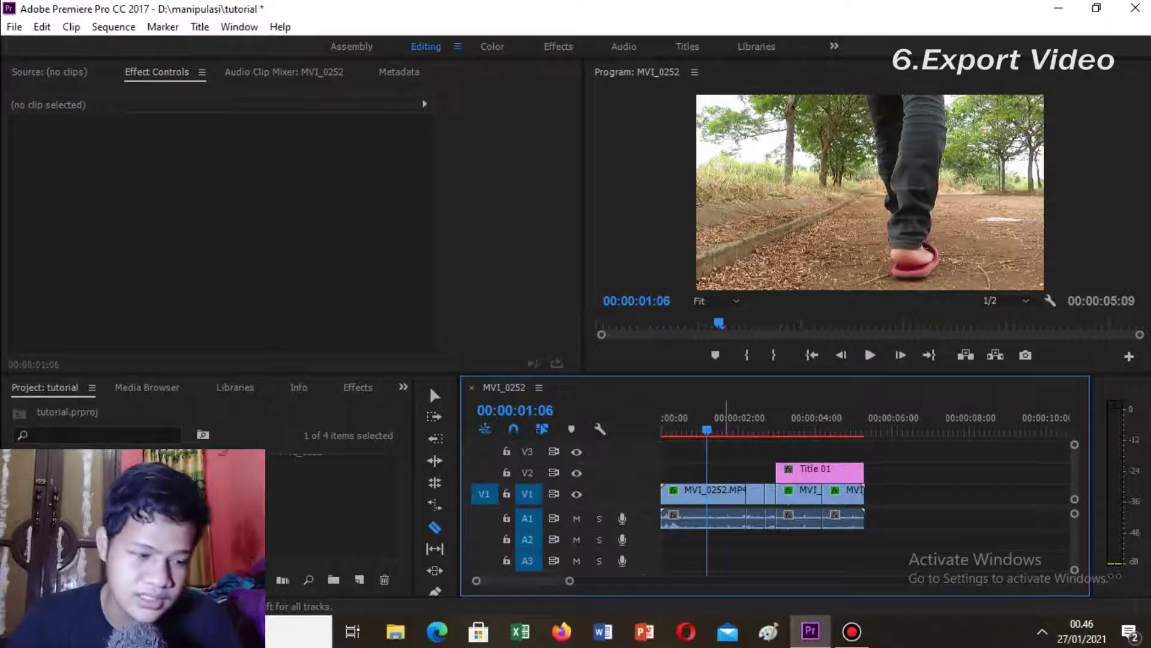
key(v)
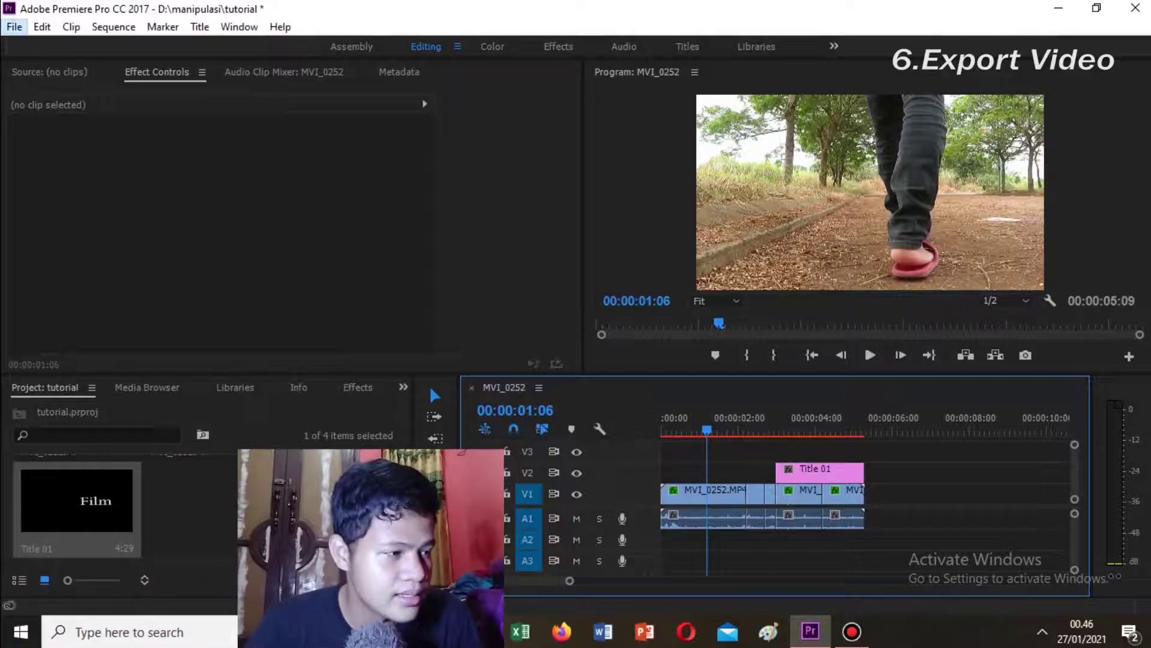
- Open the media export settings for the sequence and choose the H.264 format with the Match Source - High bitrate preset
click(15, 27)
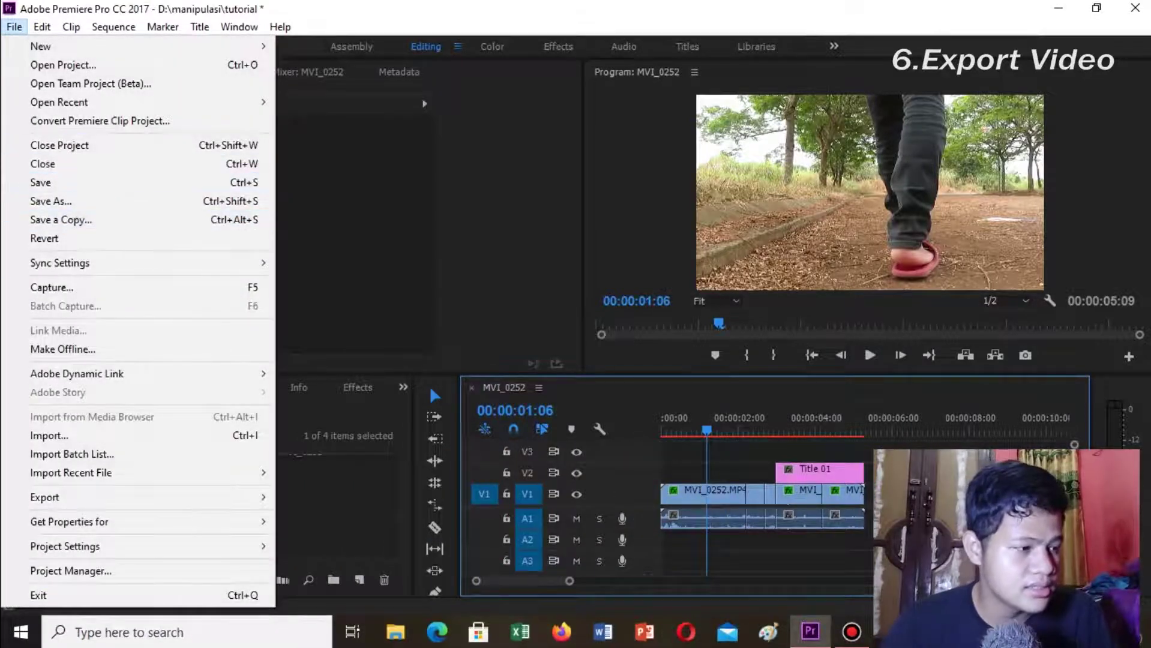
mouse_move(54, 497)
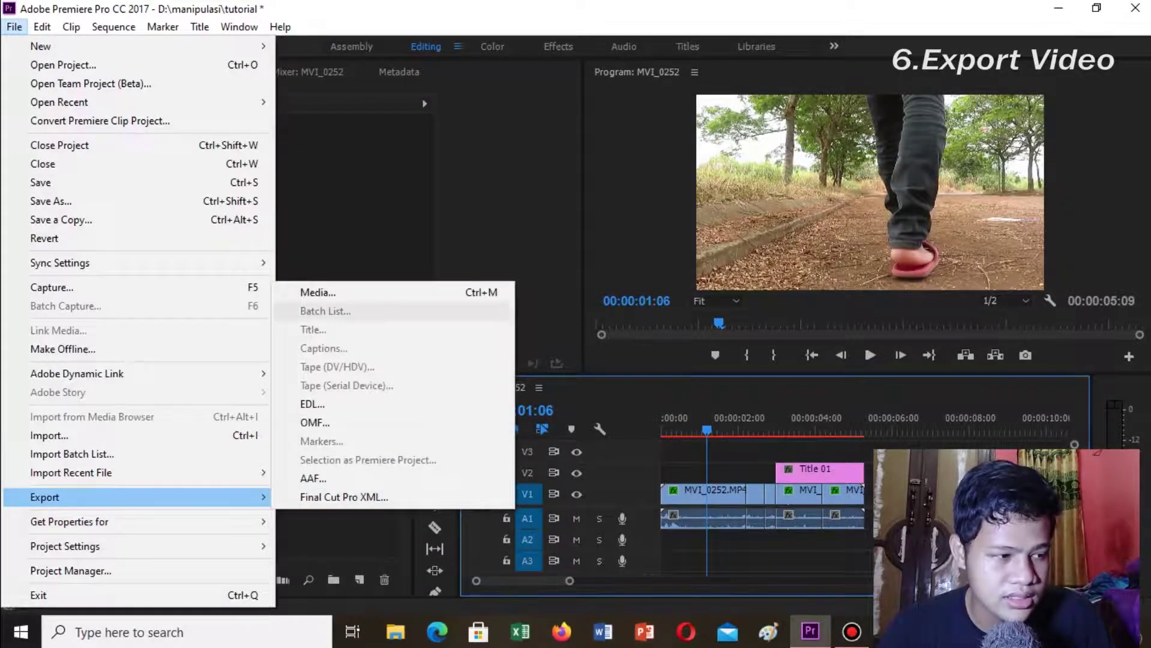
click(318, 293)
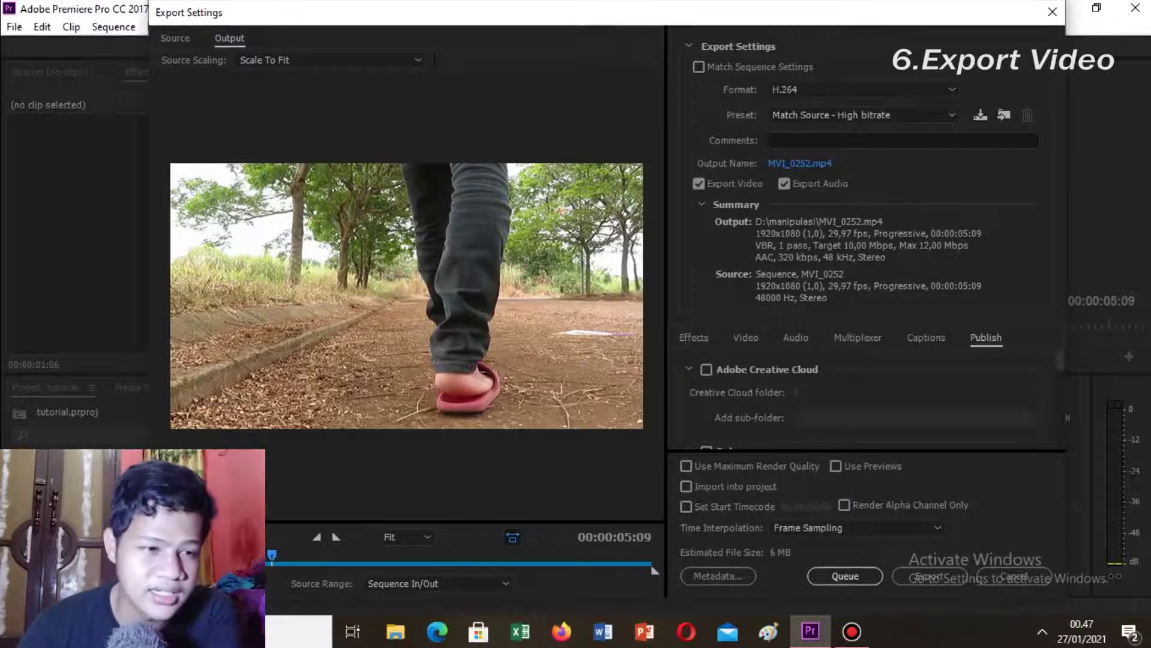
click(870, 90)
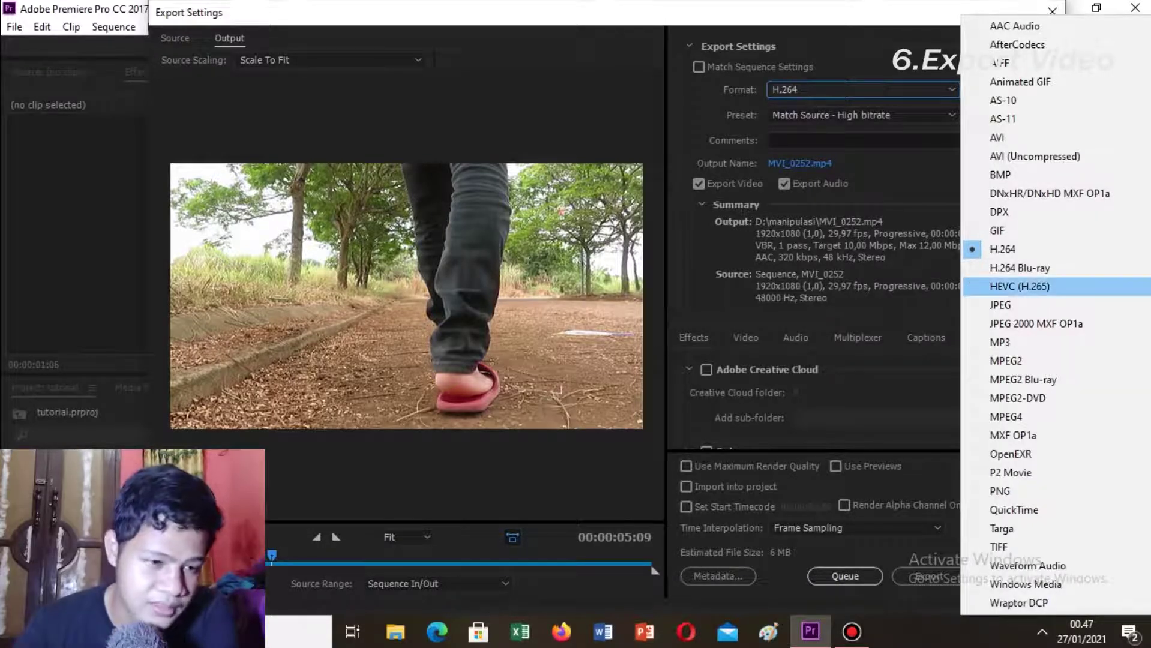
click(1003, 249)
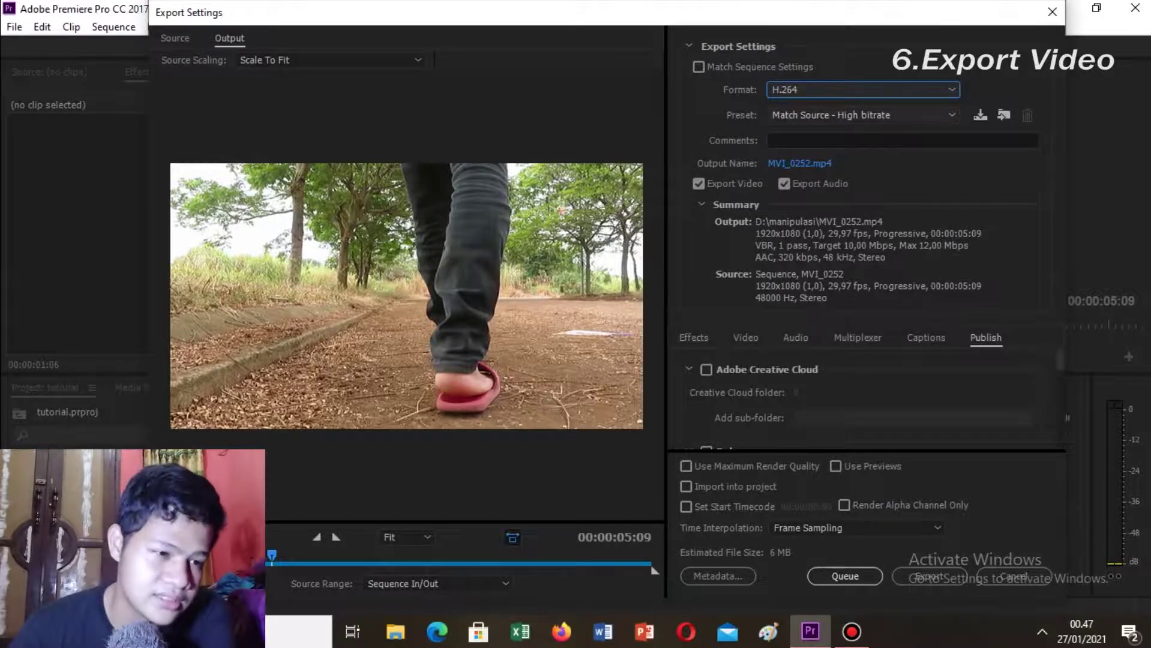
click(864, 115)
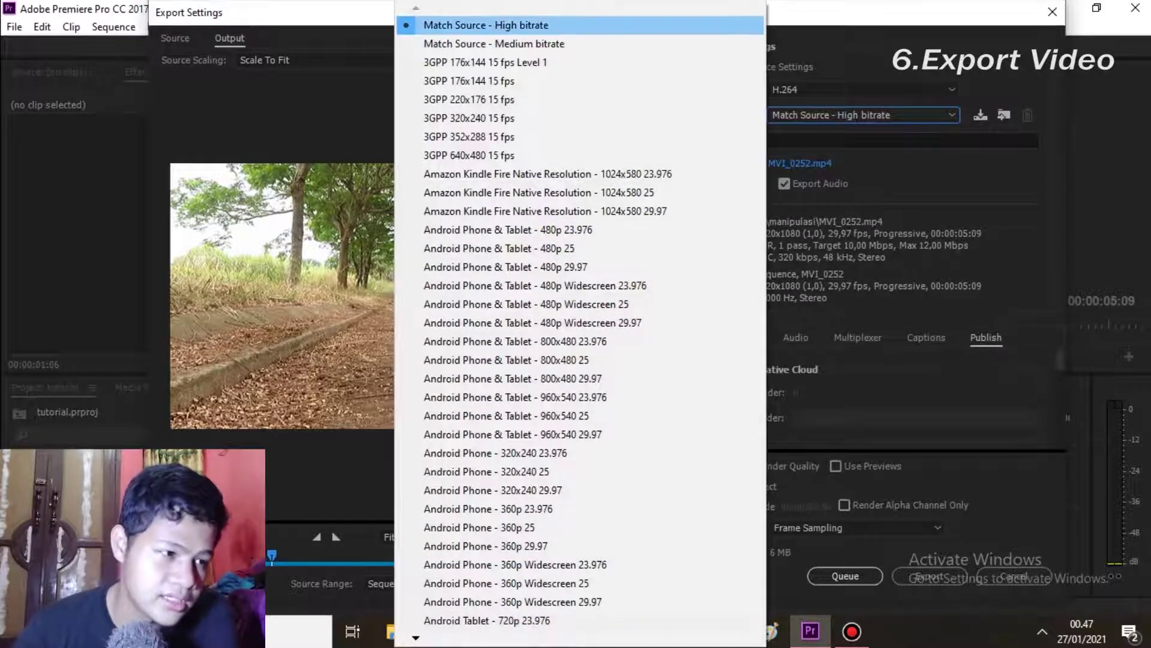
click(580, 25)
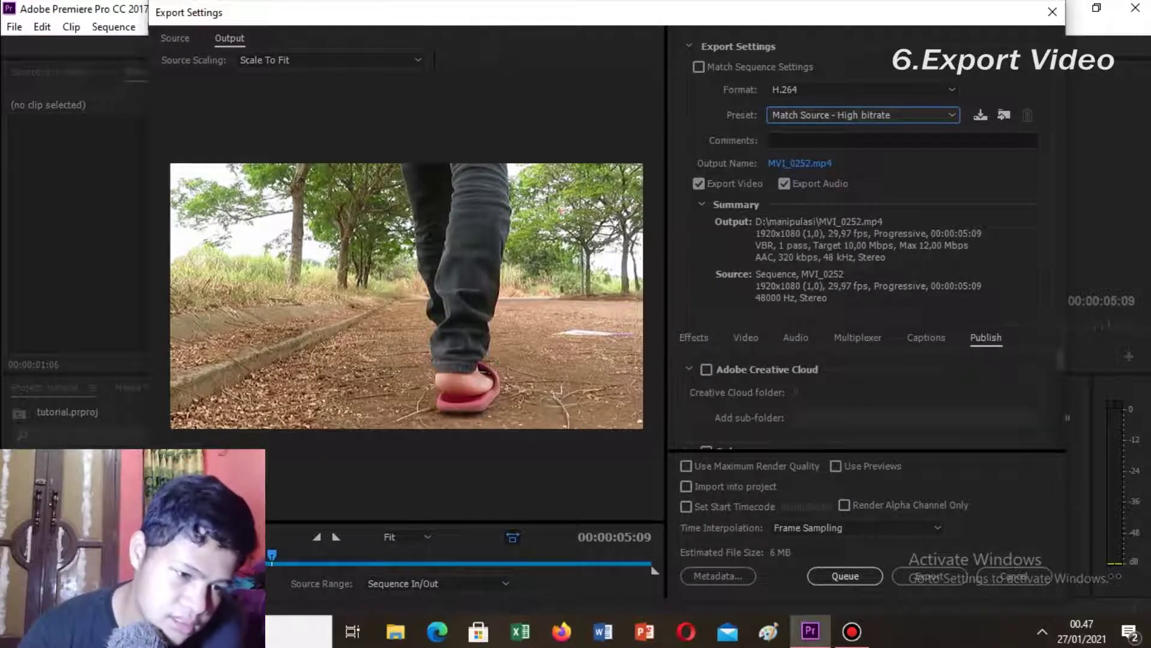
scroll(864, 396, down, 5)
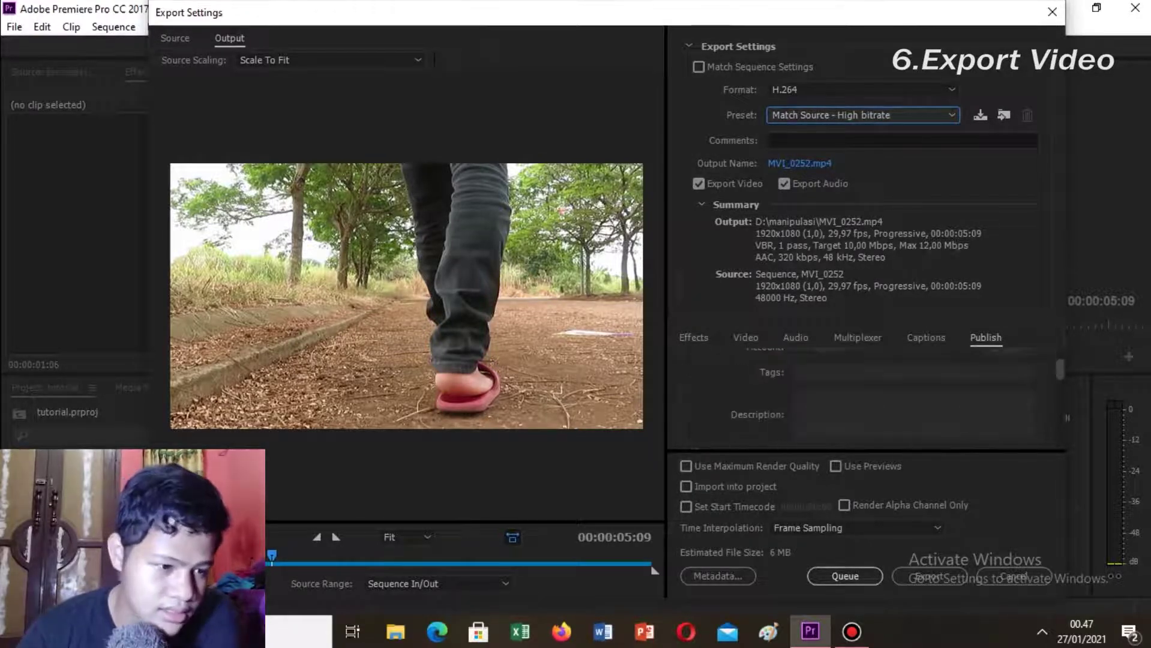
scroll(864, 396, up, 5)
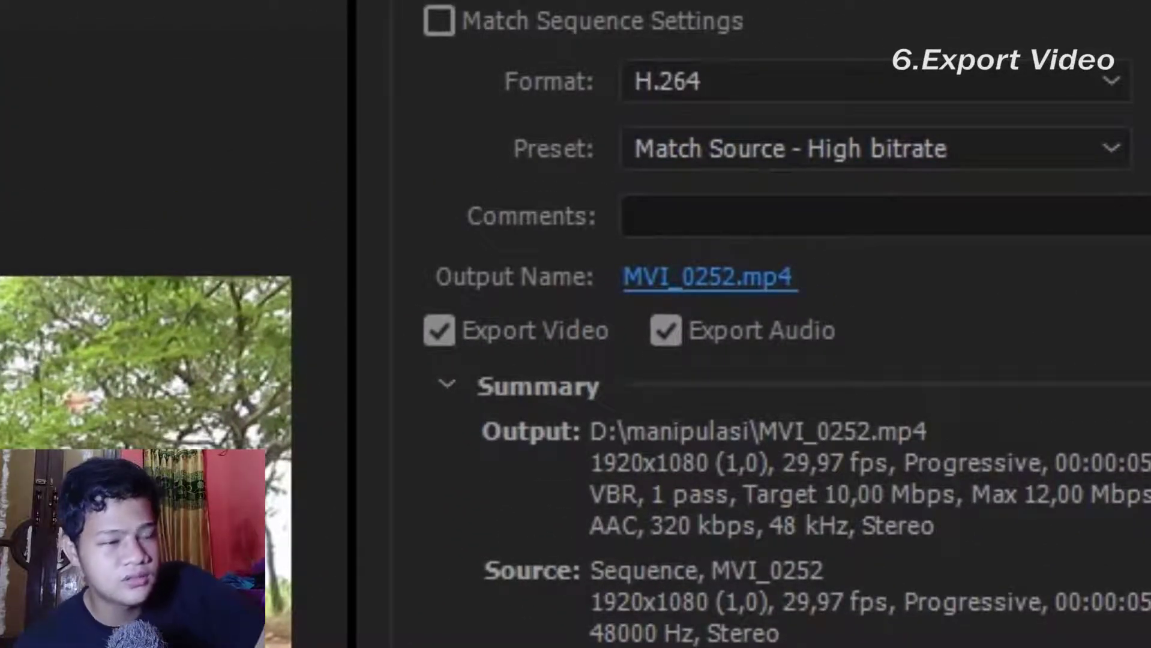
- Set the output file name to film and start the export
click(708, 278)
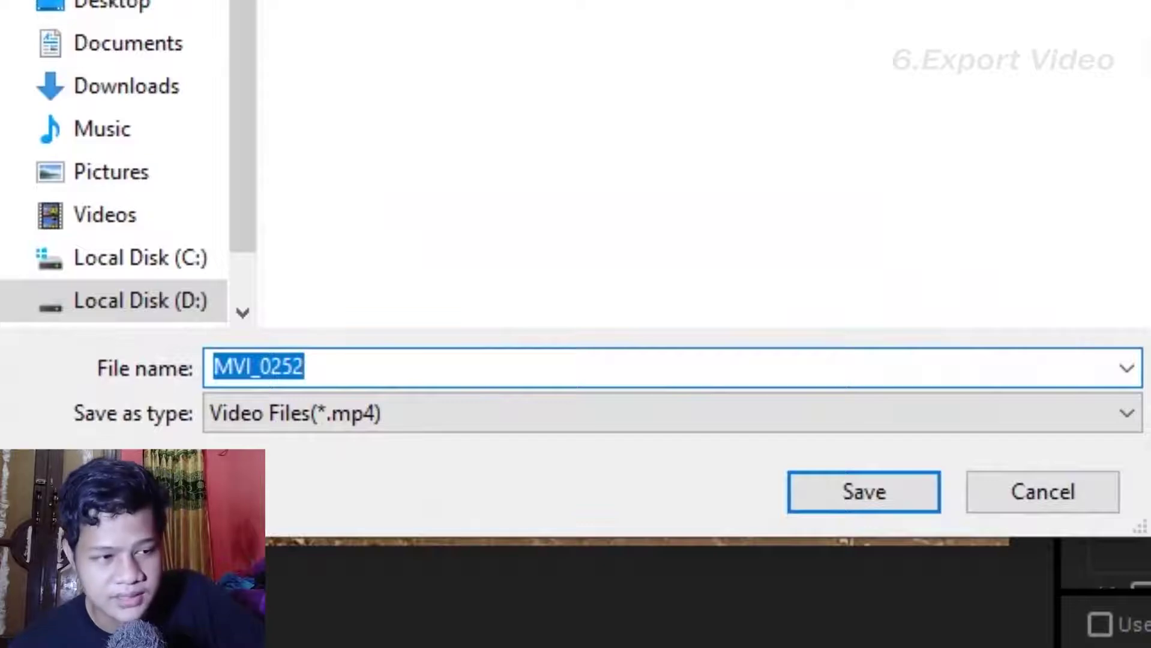
key(BackSpace)
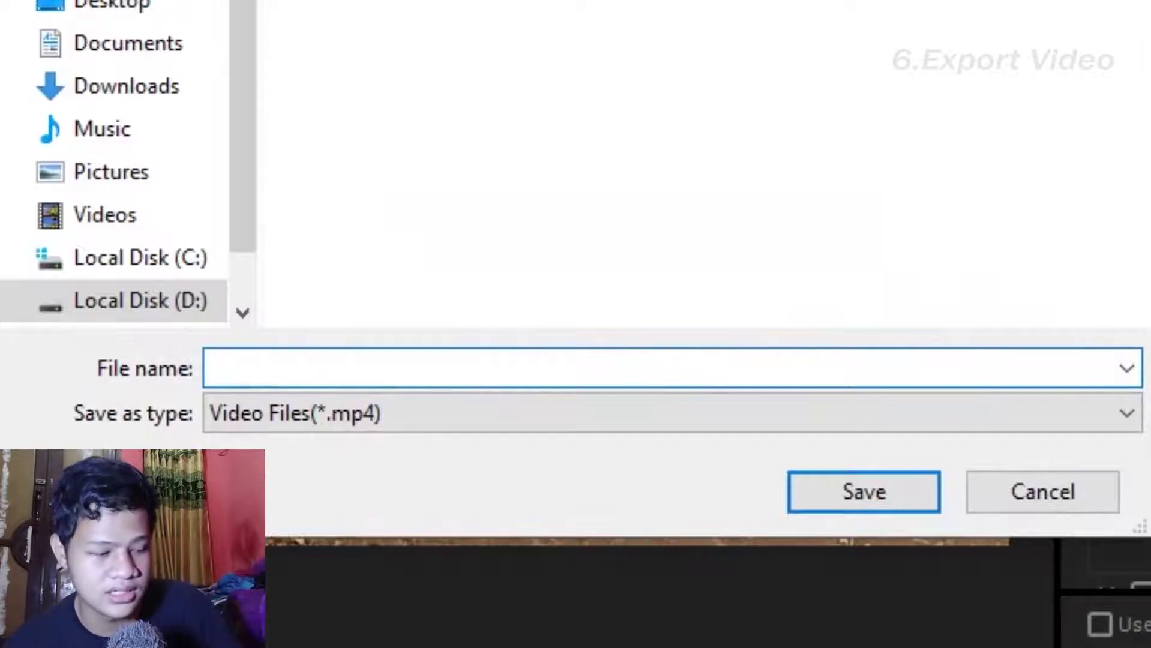
text(film)
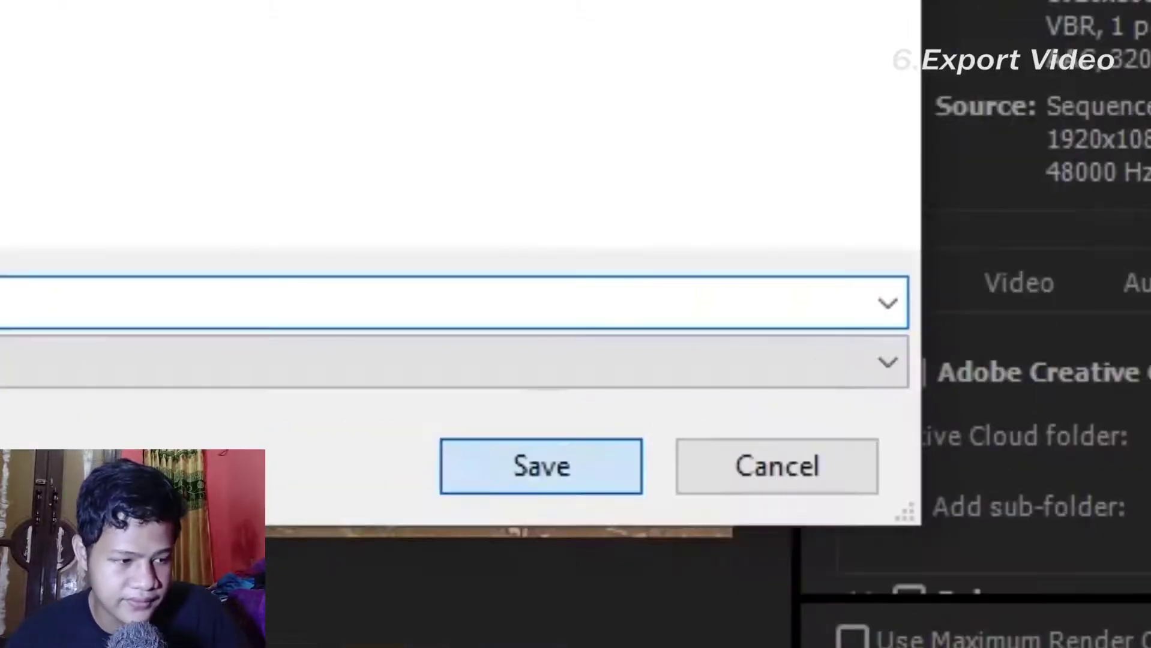
key(Return)
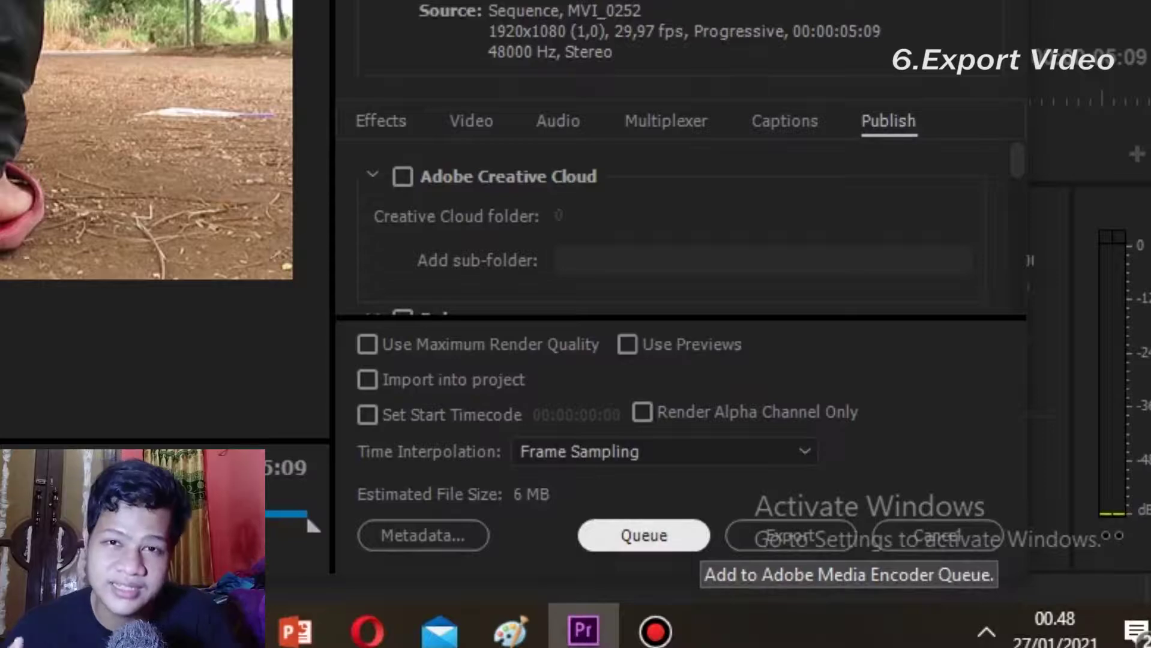
click(790, 535)
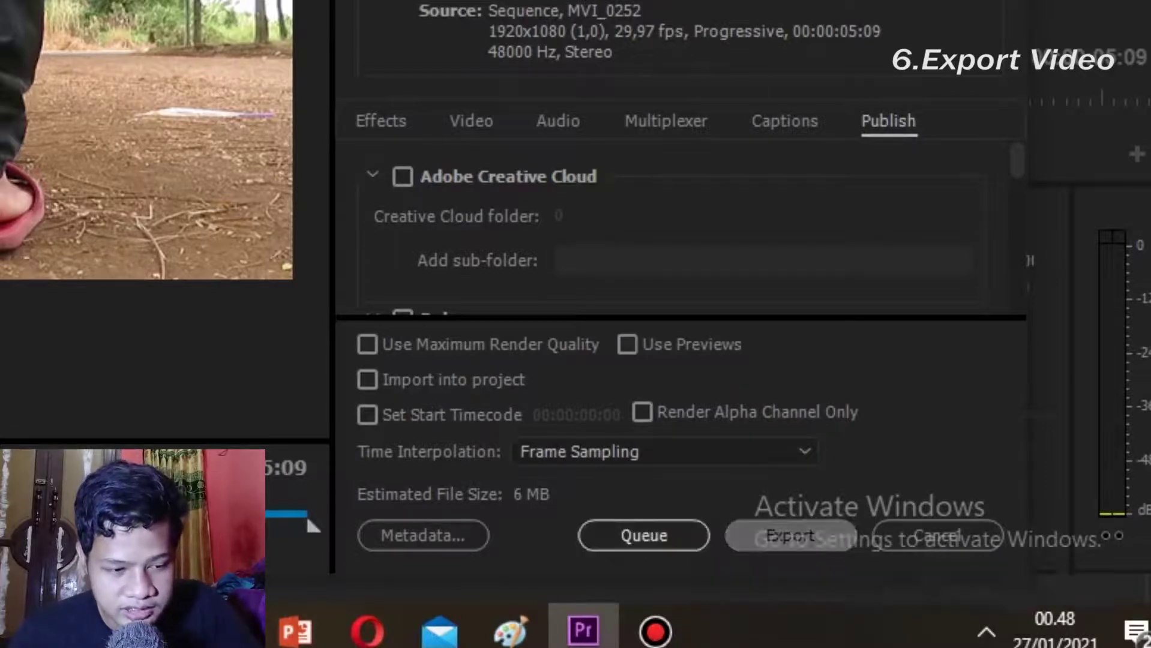